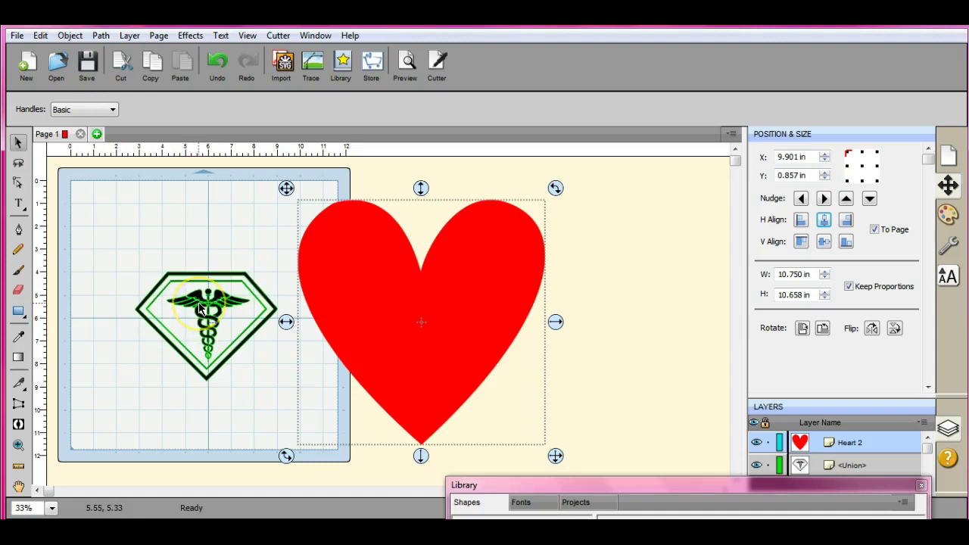
# Open the Path operations list, close it without applying anything, and reselect the large heart
pyautogui.click(102, 36)
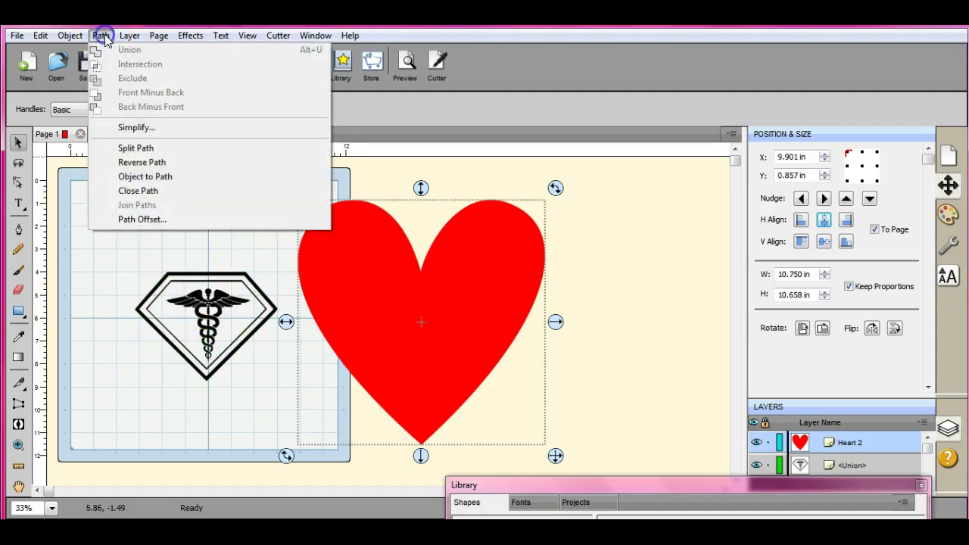
pyautogui.click(100, 36)
pyautogui.click(101, 35)
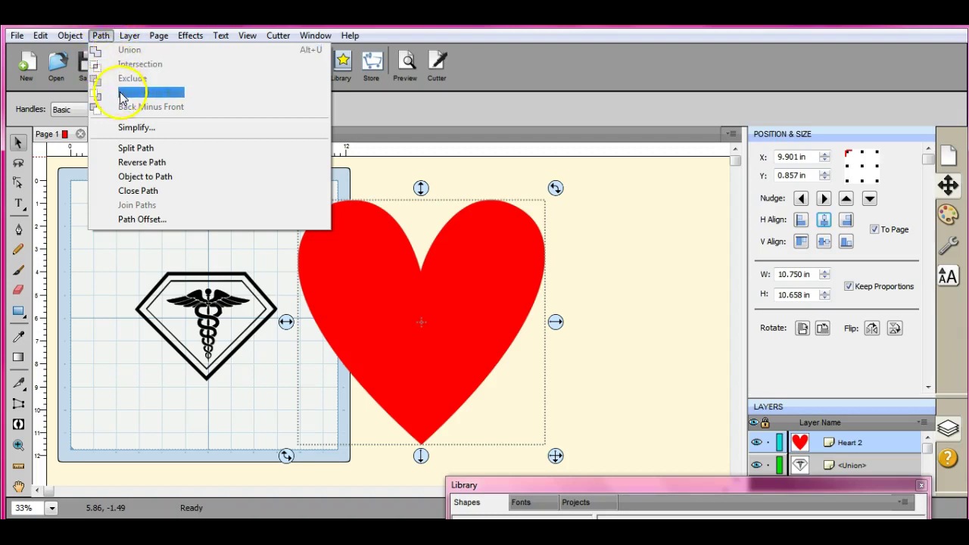
pyautogui.click(108, 332)
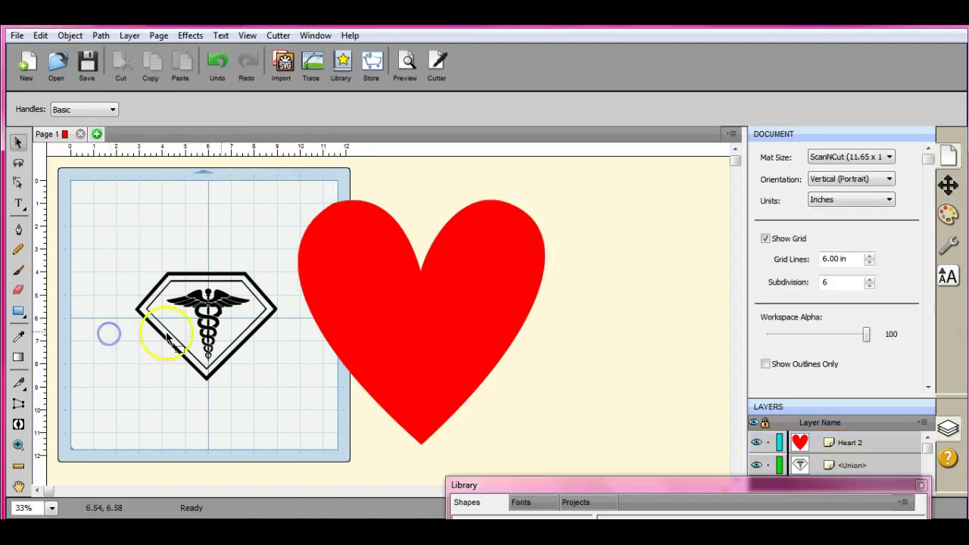
pyautogui.click(409, 319)
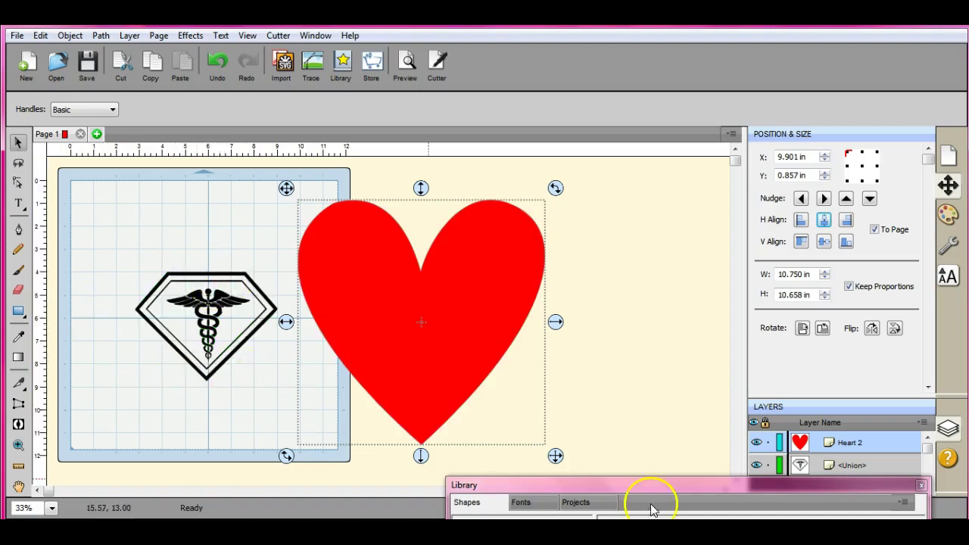
# Add a small heart from the shape library and place it near the mat's top-left
pyautogui.moveTo(648, 491); pyautogui.dragTo(699, 296)
pyautogui.doubleClick(681, 461)
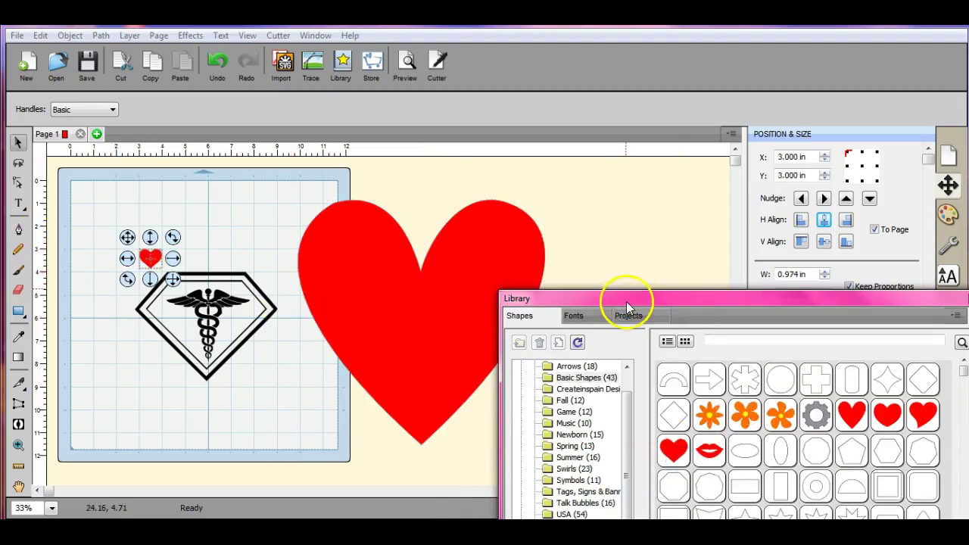
pyautogui.moveTo(626, 301); pyautogui.dragTo(589, 469)
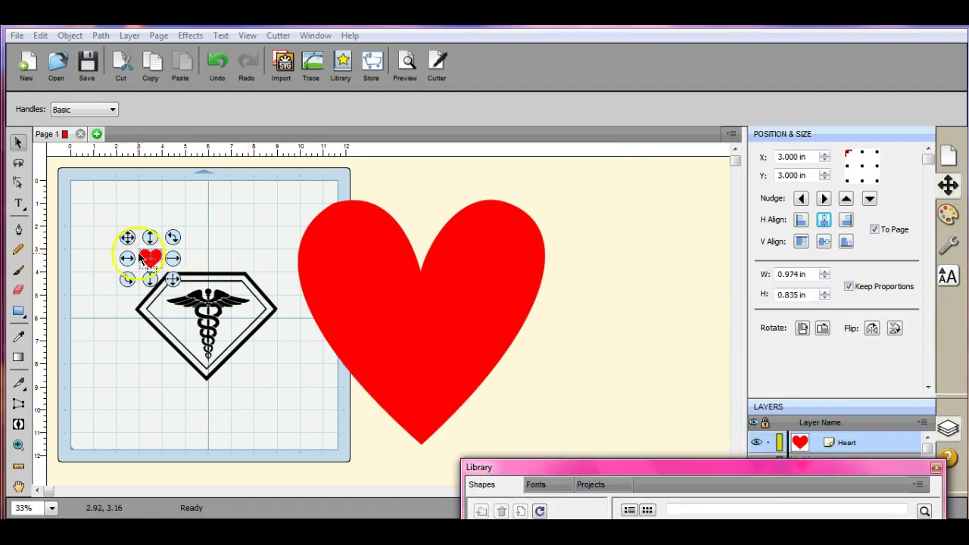
pyautogui.moveTo(140, 258); pyautogui.dragTo(108, 223)
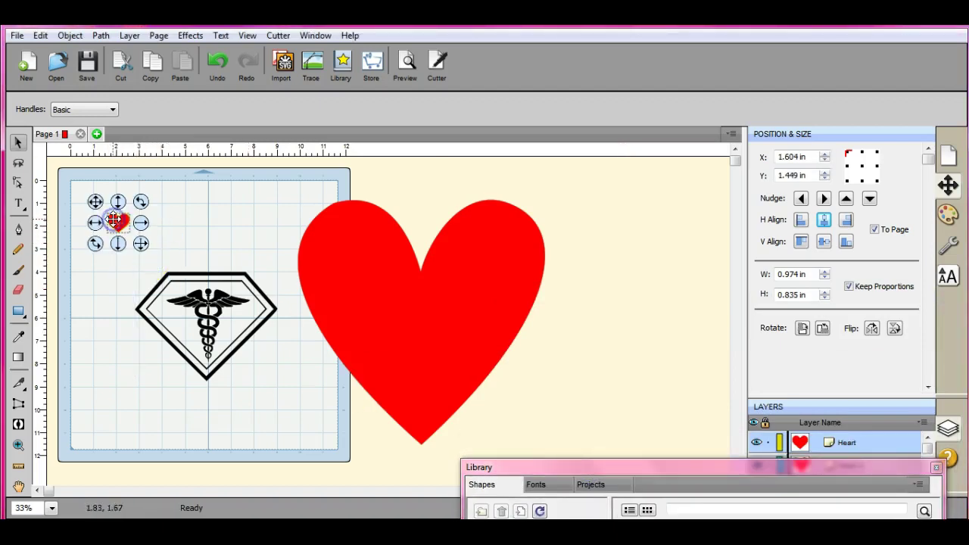
# Duplicate the small heart into a 3×3 grid spaced 0.200 in apart
pyautogui.click(70, 35)
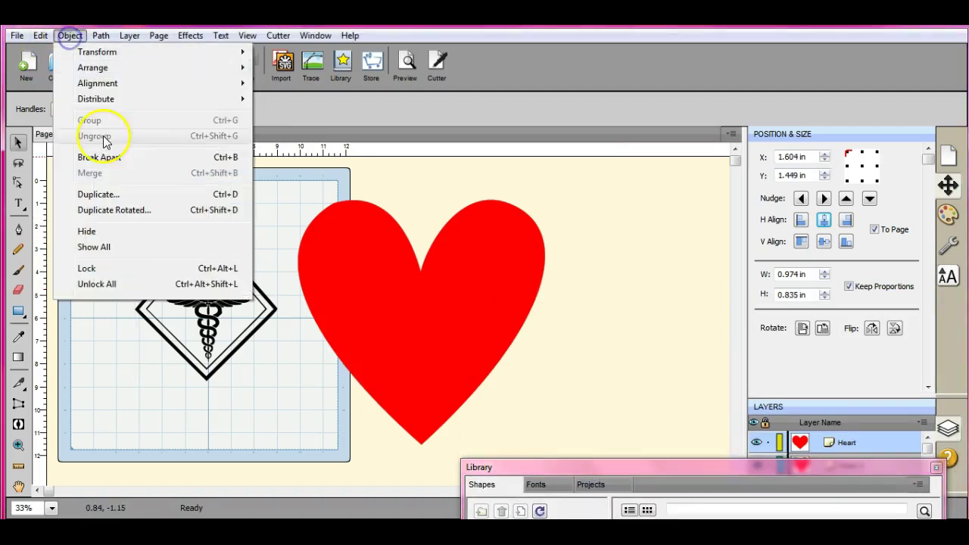
pyautogui.click(98, 194)
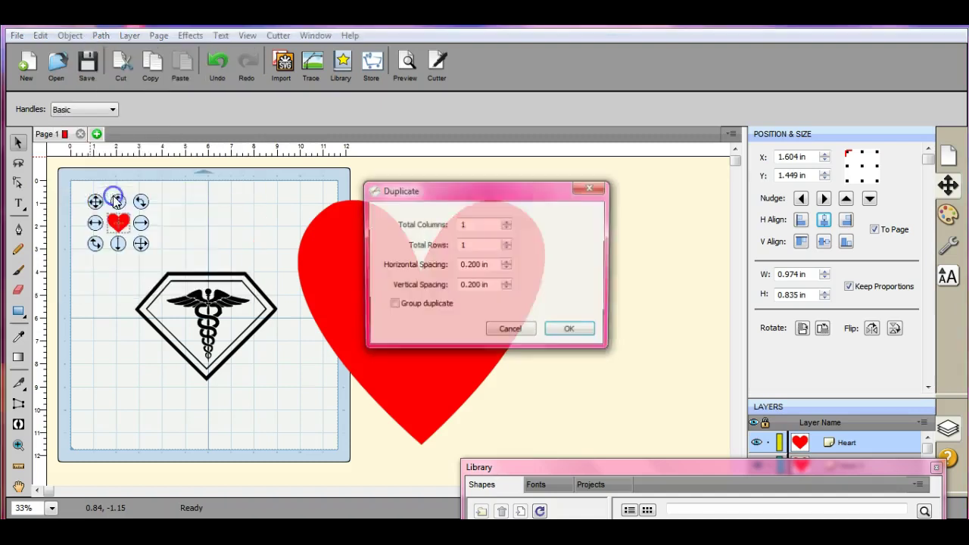
pyautogui.click(507, 221)
pyautogui.click(508, 243)
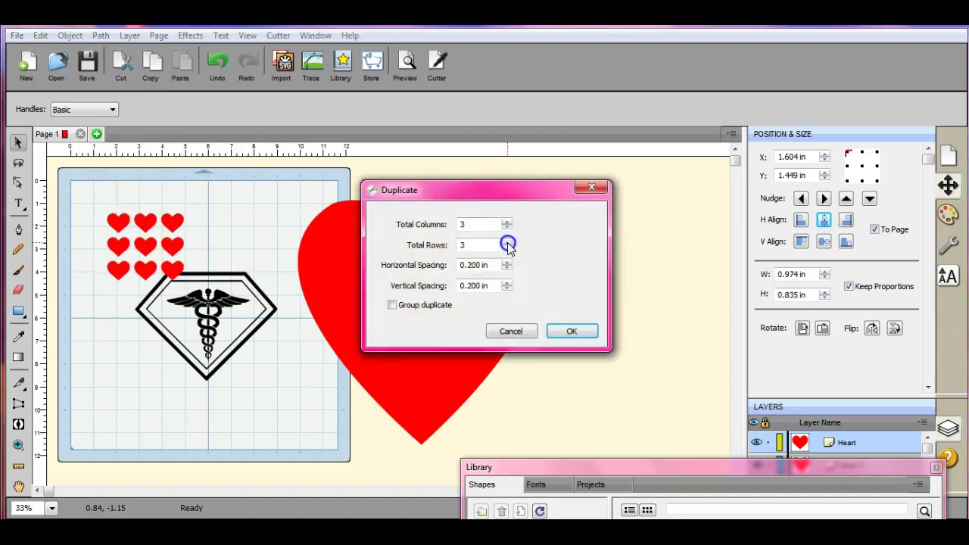
pyautogui.click(579, 333)
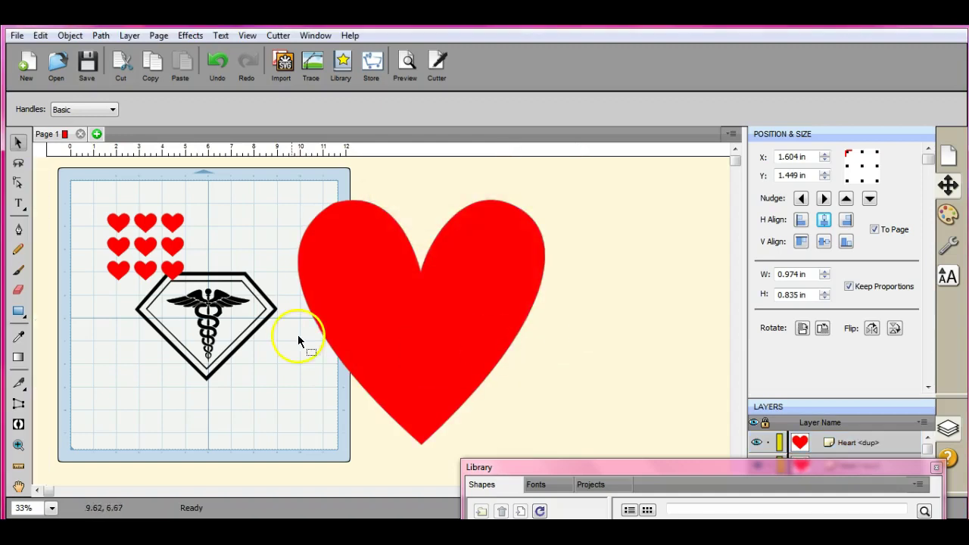
# Move the caduceus badge below the mat and bring the large heart onto the mat
pyautogui.moveTo(206, 305); pyautogui.dragTo(207, 464)
pyautogui.moveTo(417, 326); pyautogui.dragTo(355, 314)
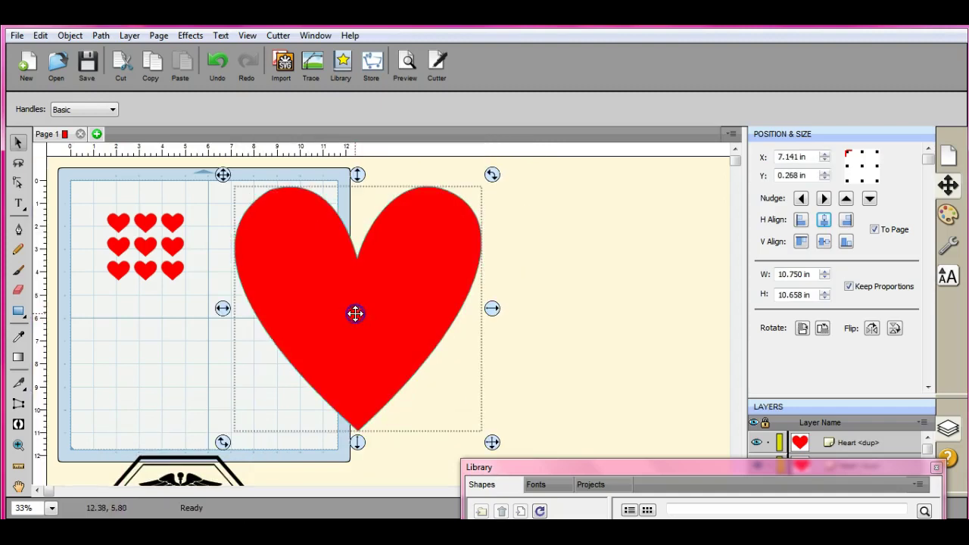
pyautogui.click(184, 469)
pyautogui.moveTo(191, 477); pyautogui.dragTo(429, 430)
pyautogui.moveTo(359, 302); pyautogui.dragTo(212, 370)
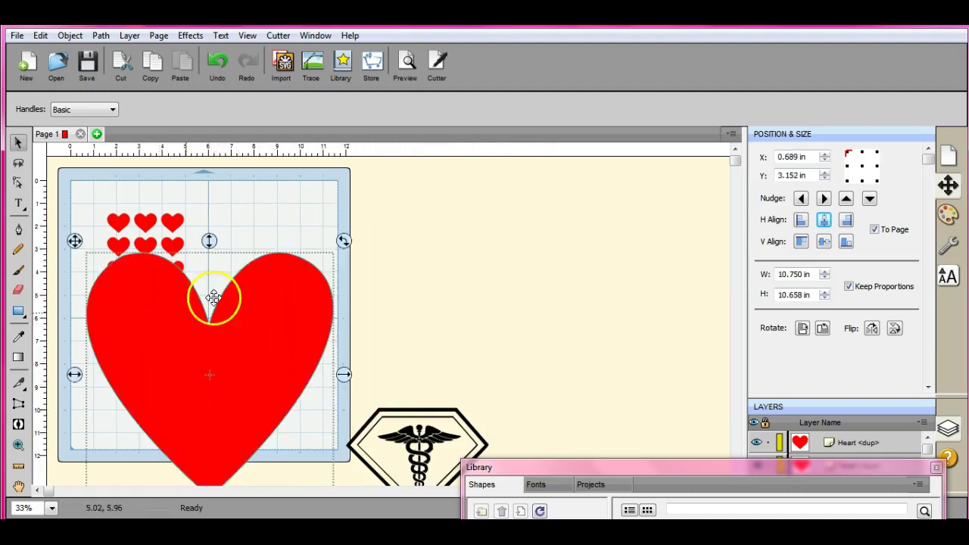
pyautogui.moveTo(230, 403); pyautogui.dragTo(203, 473)
# Place the large heart over the small-heart grid at X 0.537 in, Y 0.144 in, and select everything
pyautogui.click(170, 270)
pyautogui.moveTo(202, 474); pyautogui.dragTo(185, 263)
pyautogui.click(454, 279)
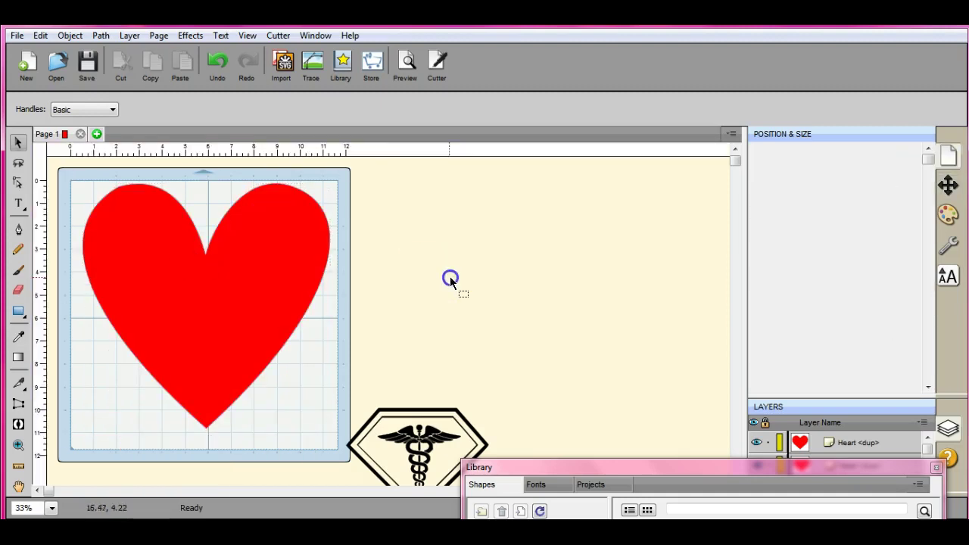
pyautogui.moveTo(66, 182); pyautogui.dragTo(345, 463)
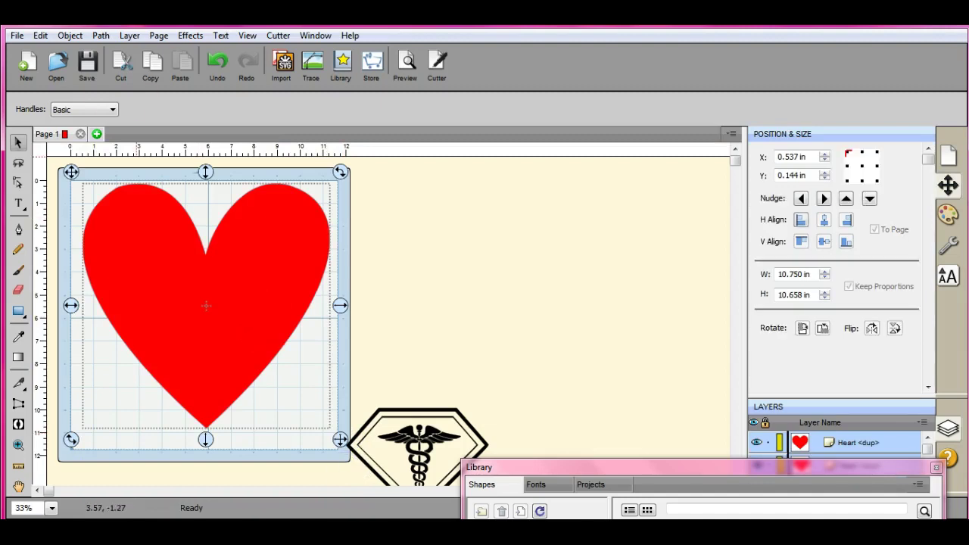
pyautogui.click(99, 36)
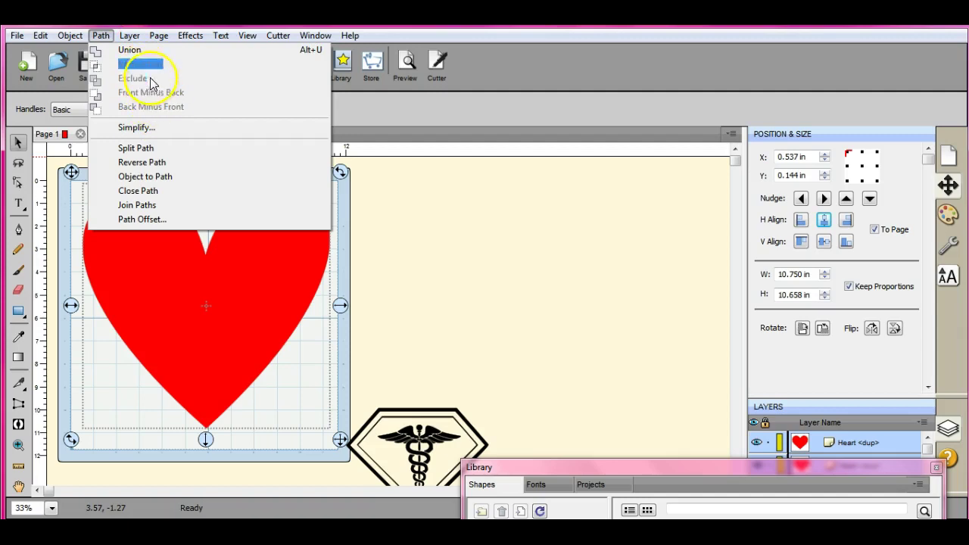
# Union the large heart with the small hearts, move the caduceus badge beside it, and reselect the heart
pyautogui.click(137, 56)
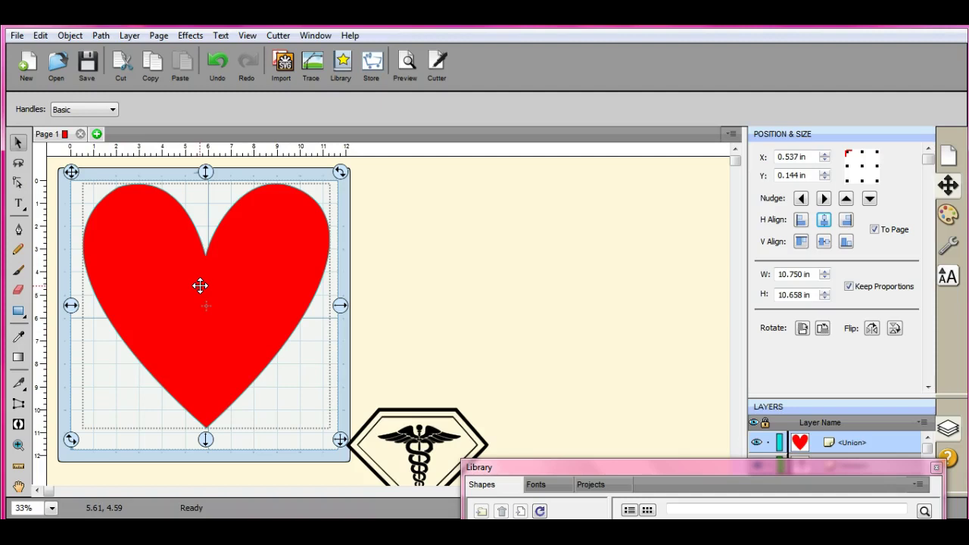
pyautogui.click(410, 431)
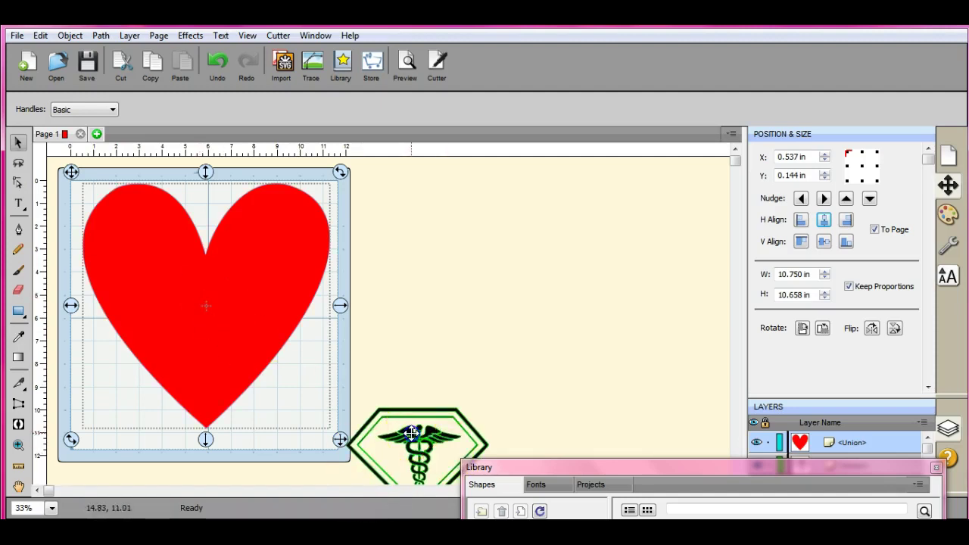
pyautogui.moveTo(411, 434); pyautogui.dragTo(428, 250)
pyautogui.click(454, 376)
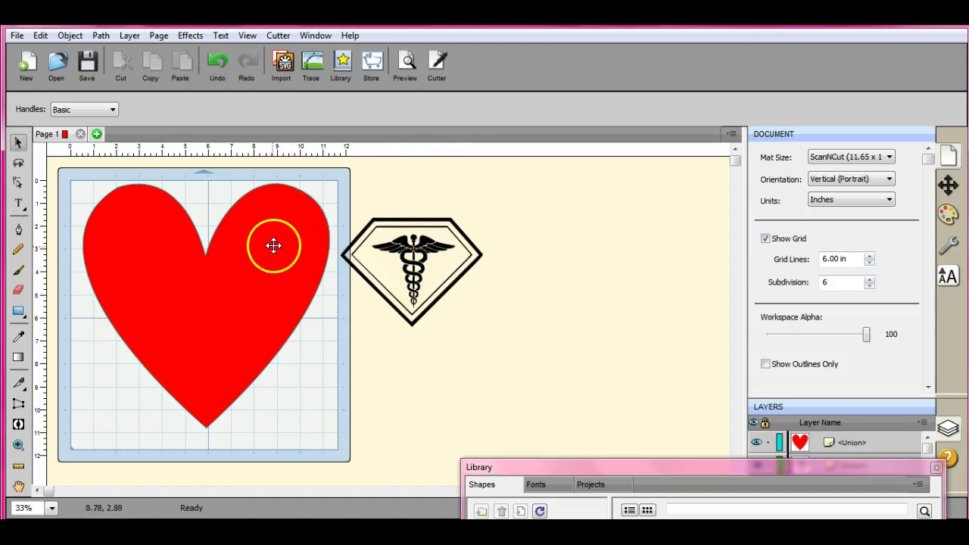
pyautogui.click(201, 271)
pyautogui.click(201, 271)
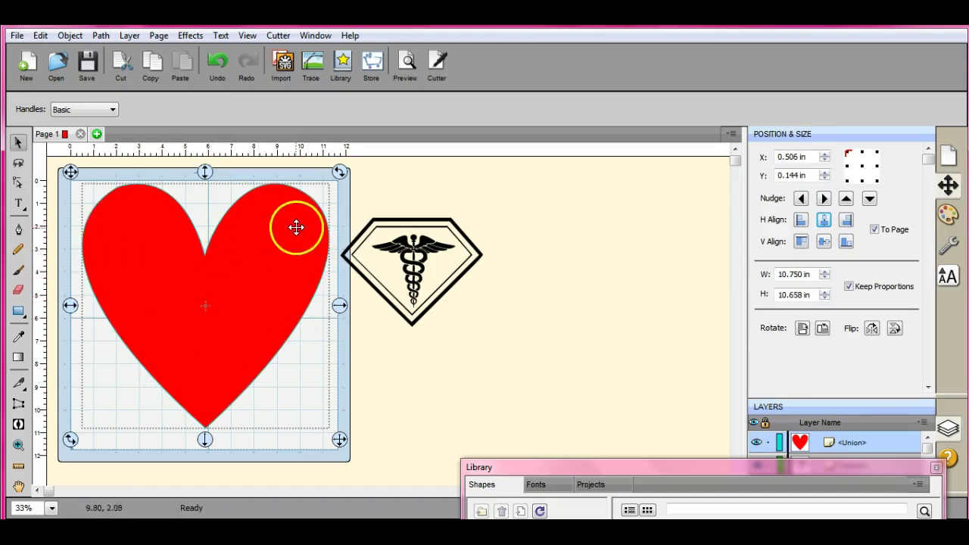
# Undo a small move, shift the caduceus badge below the mat, and nudge the united heart lower
pyautogui.click(216, 70)
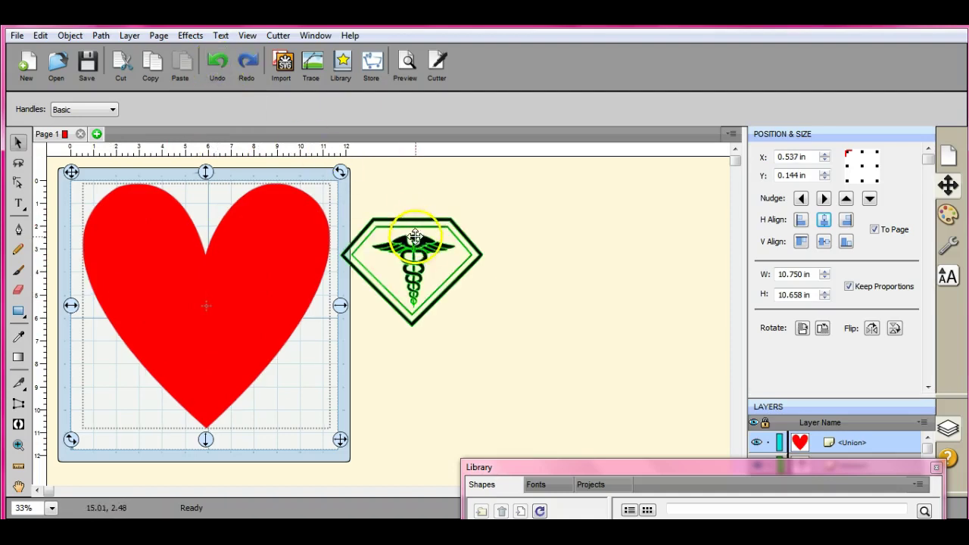
pyautogui.moveTo(421, 254); pyautogui.dragTo(462, 513)
pyautogui.click(255, 303)
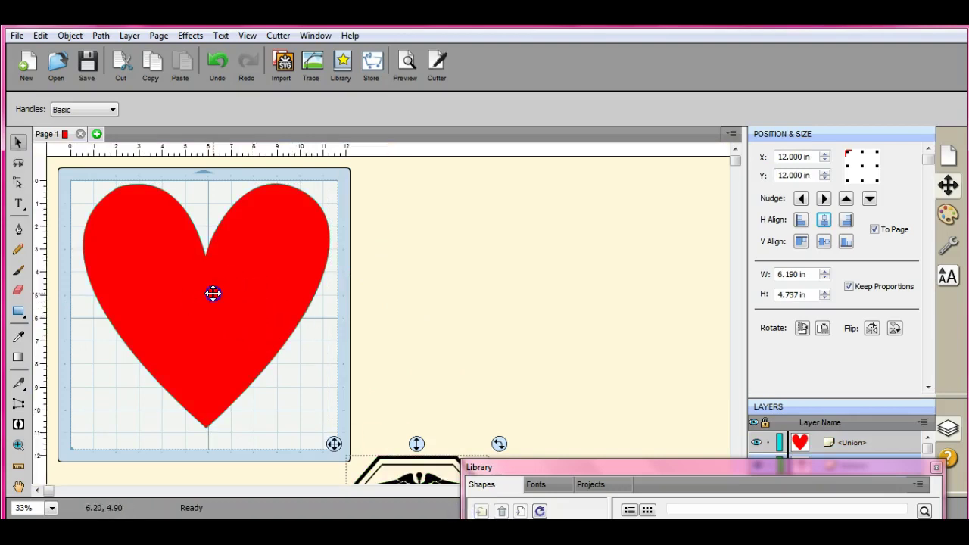
pyautogui.moveTo(212, 290)
pyautogui.mouseDown()
pyautogui.moveTo(216, 342)
pyautogui.moveTo(217, 291)
pyautogui.mouseUp()
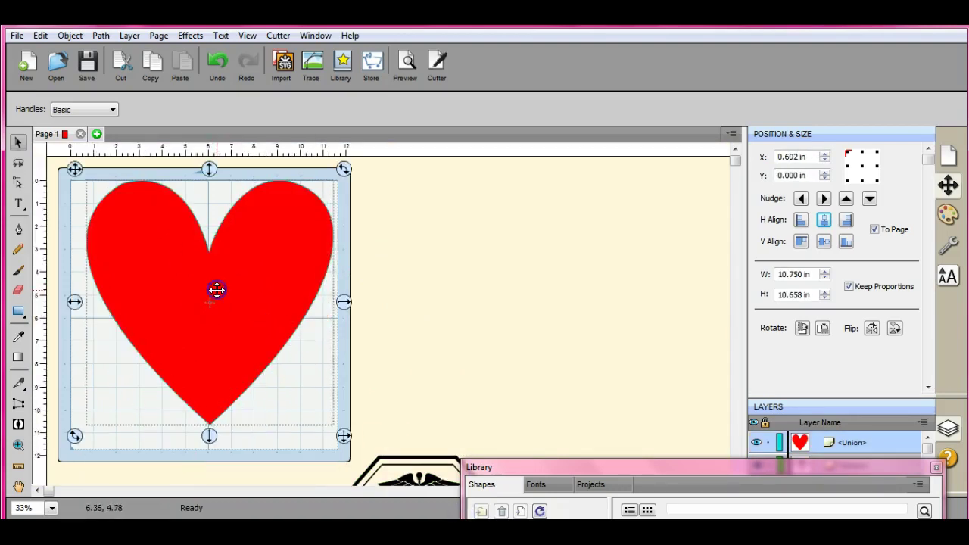
pyautogui.click(382, 258)
pyautogui.moveTo(292, 232)
pyautogui.mouseDown()
pyautogui.moveTo(285, 325)
pyautogui.moveTo(296, 243)
pyautogui.moveTo(310, 237)
pyautogui.mouseUp()
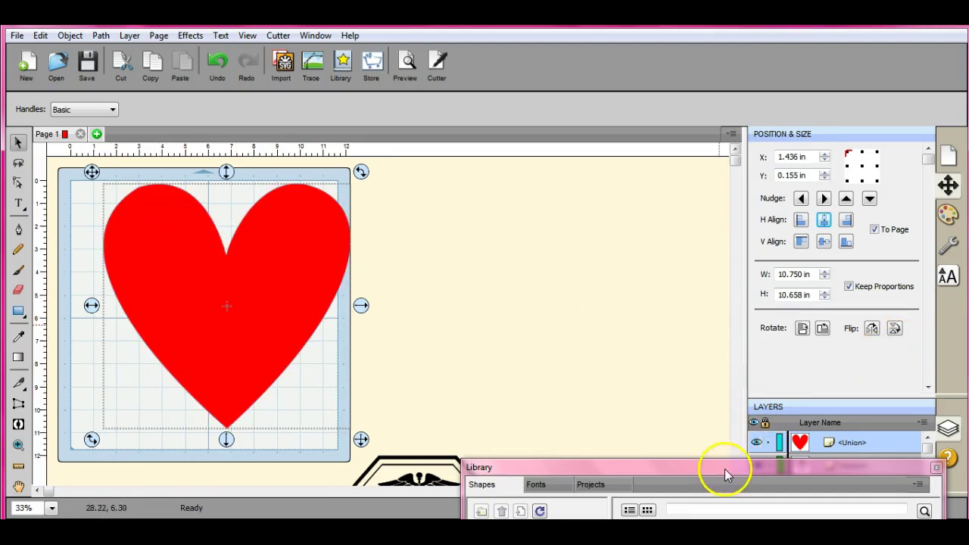
pyautogui.moveTo(725, 475); pyautogui.dragTo(721, 513)
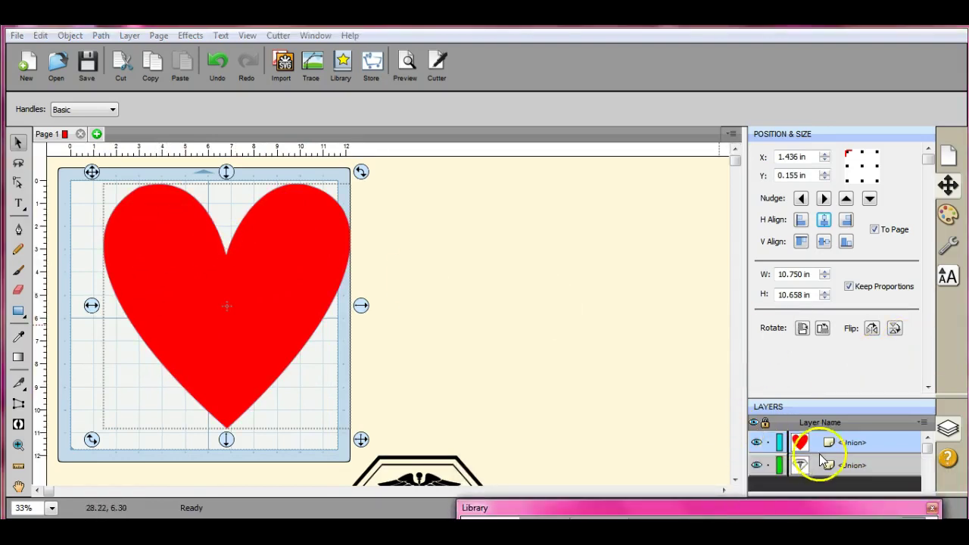
# Undo back through the badge move and the union, then drag the large heart down to Y 5.533 in
pyautogui.click(217, 67)
pyautogui.click(218, 67)
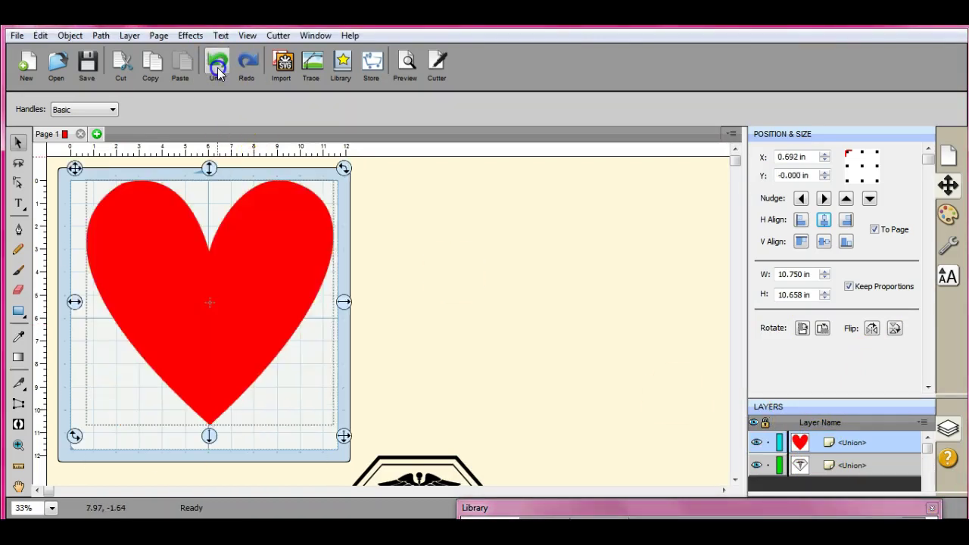
pyautogui.click(218, 67)
pyautogui.click(218, 67)
pyautogui.click(217, 67)
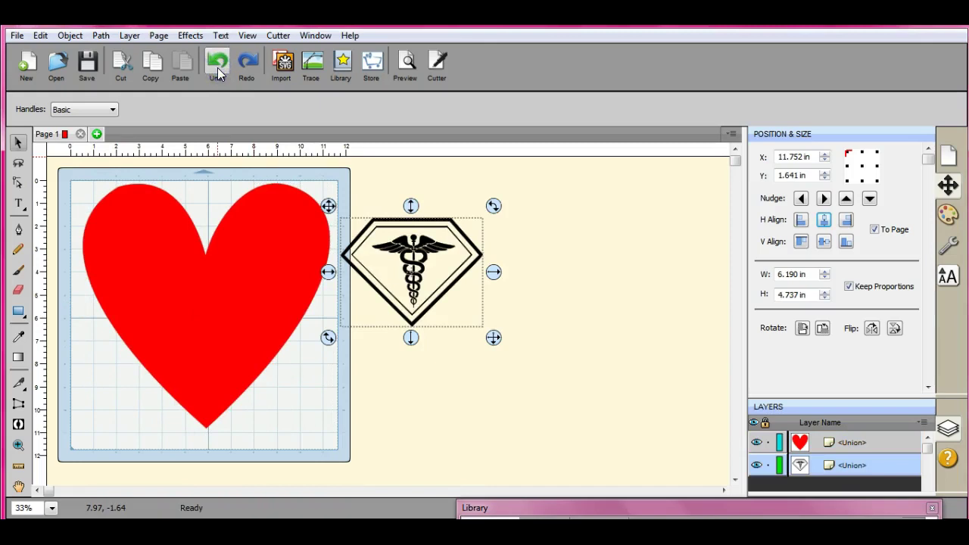
pyautogui.click(217, 67)
pyautogui.click(217, 68)
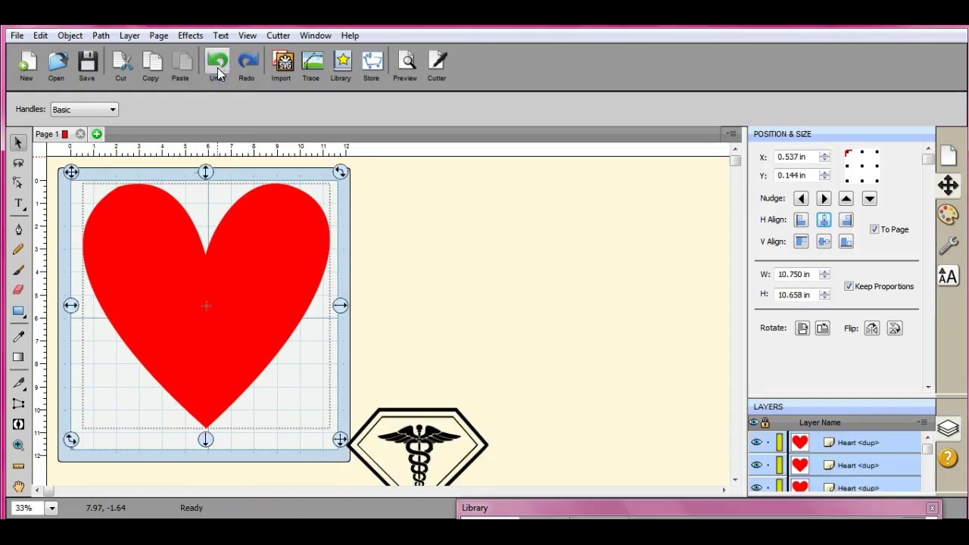
pyautogui.click(408, 237)
pyautogui.moveTo(288, 212); pyautogui.dragTo(281, 336)
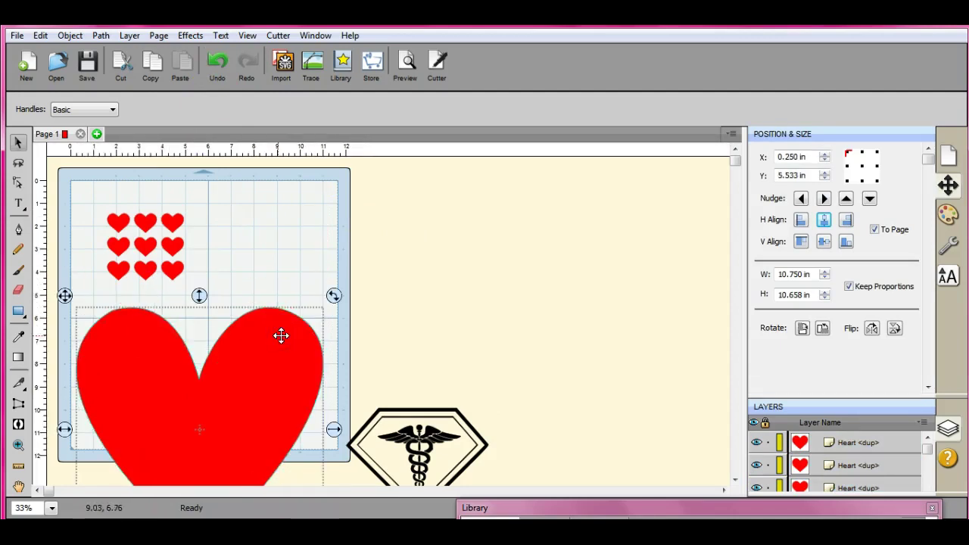
# Group the nine small hearts and move the large red heart down to Y 6.277 in
pyautogui.click(101, 35)
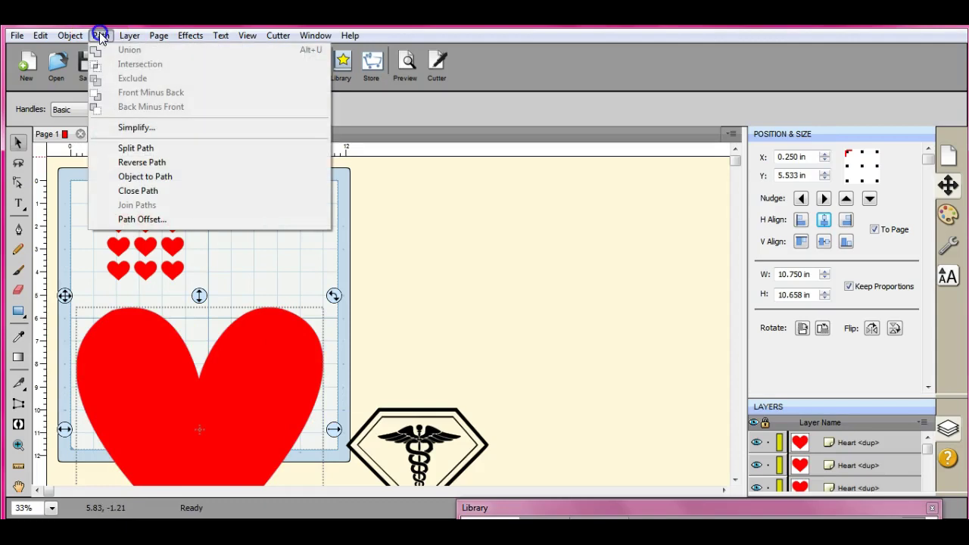
pyautogui.click(405, 196)
pyautogui.moveTo(99, 203); pyautogui.dragTo(146, 253)
pyautogui.moveTo(199, 290); pyautogui.dragTo(199, 290)
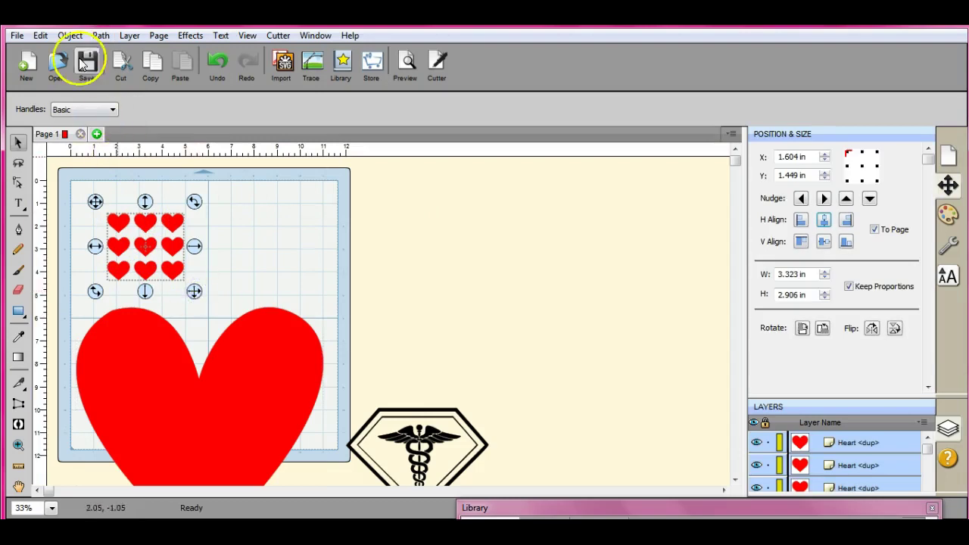
pyautogui.click(70, 36)
pyautogui.click(90, 119)
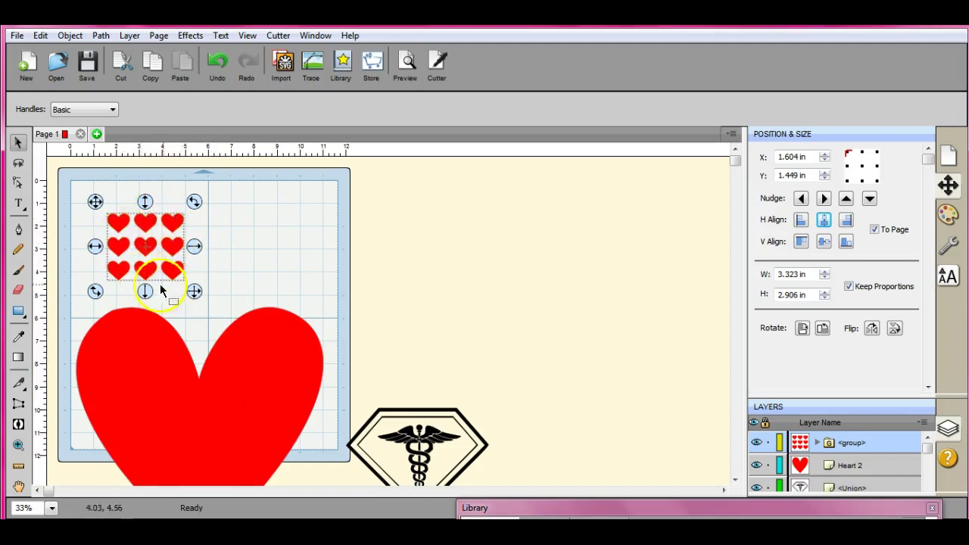
pyautogui.click(189, 399)
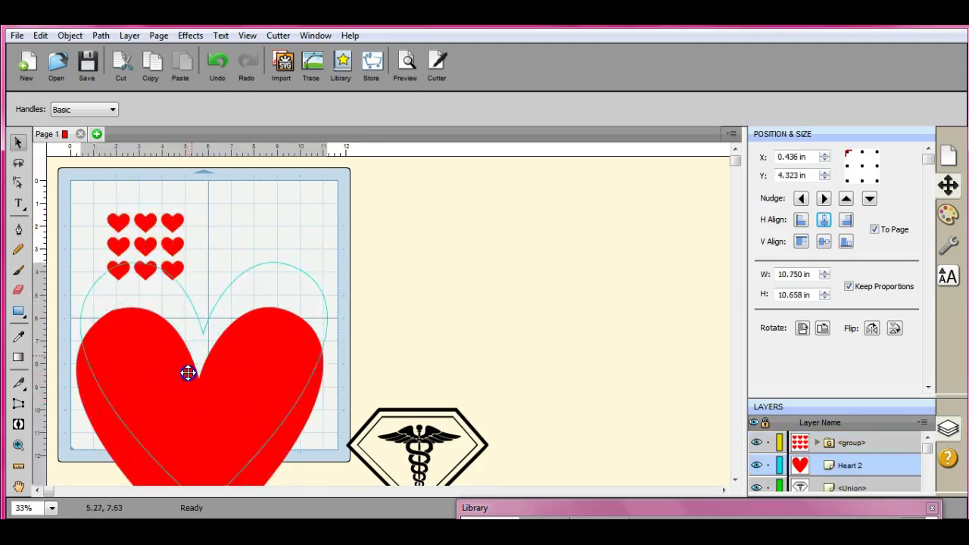
pyautogui.moveTo(195, 349); pyautogui.dragTo(195, 418)
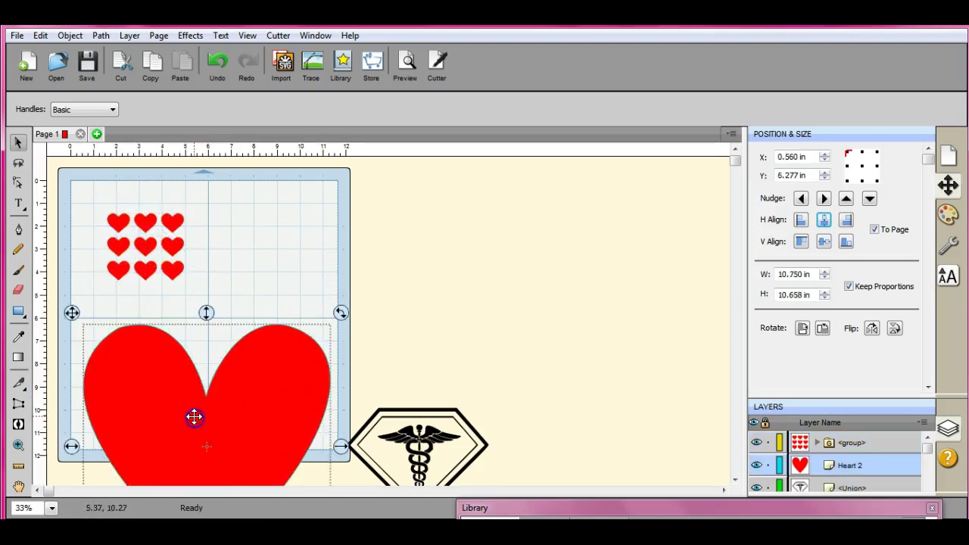
# Fill the small-heart group with black and raise the large red heart behind it
pyautogui.click(172, 267)
pyautogui.click(948, 216)
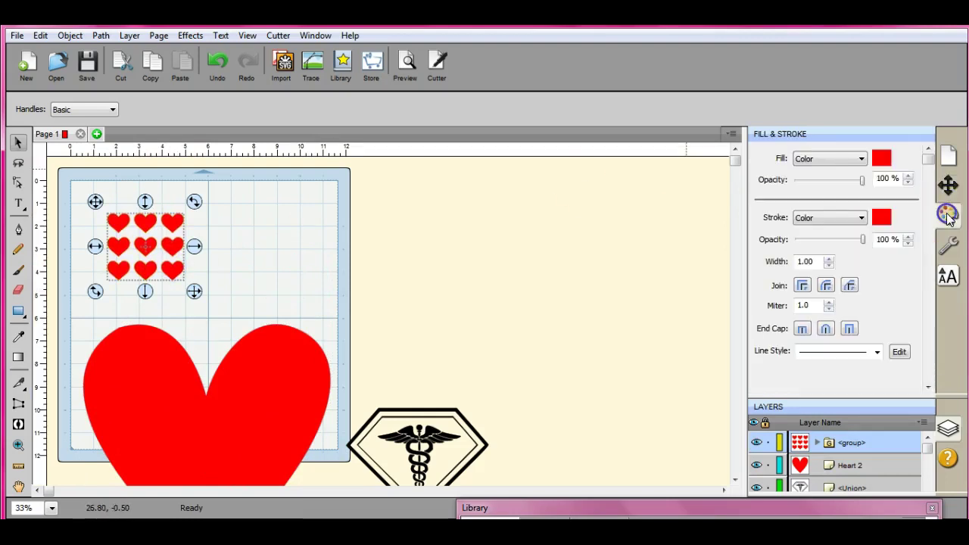
pyautogui.click(884, 159)
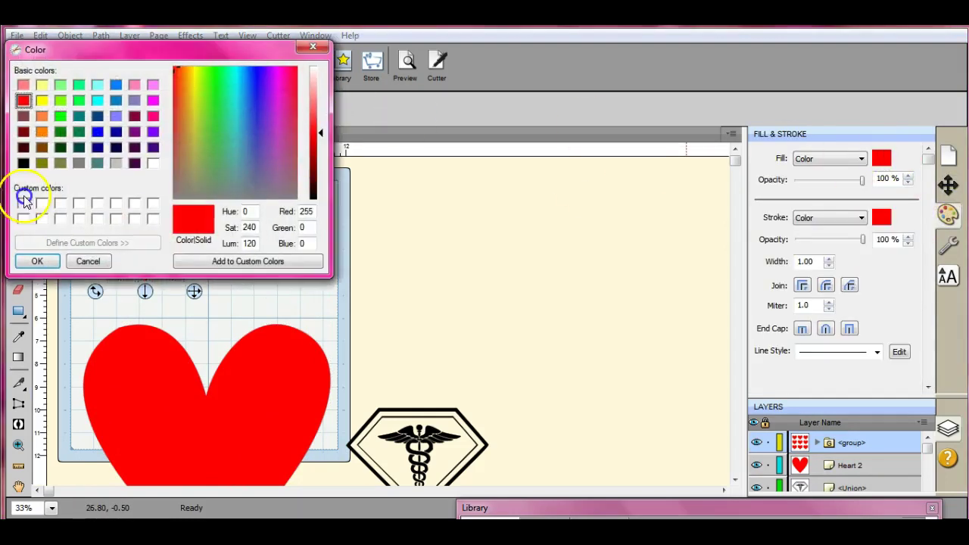
pyautogui.click(23, 162)
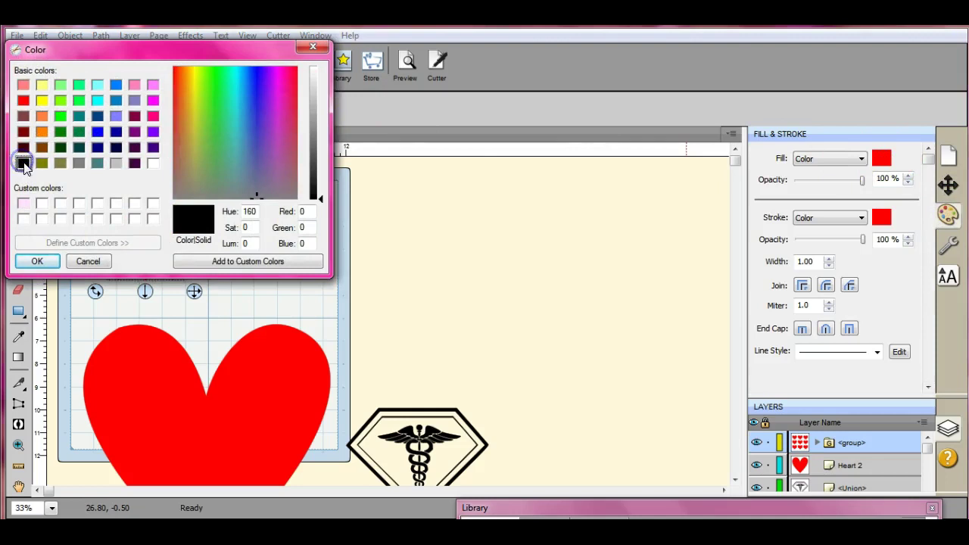
pyautogui.click(38, 262)
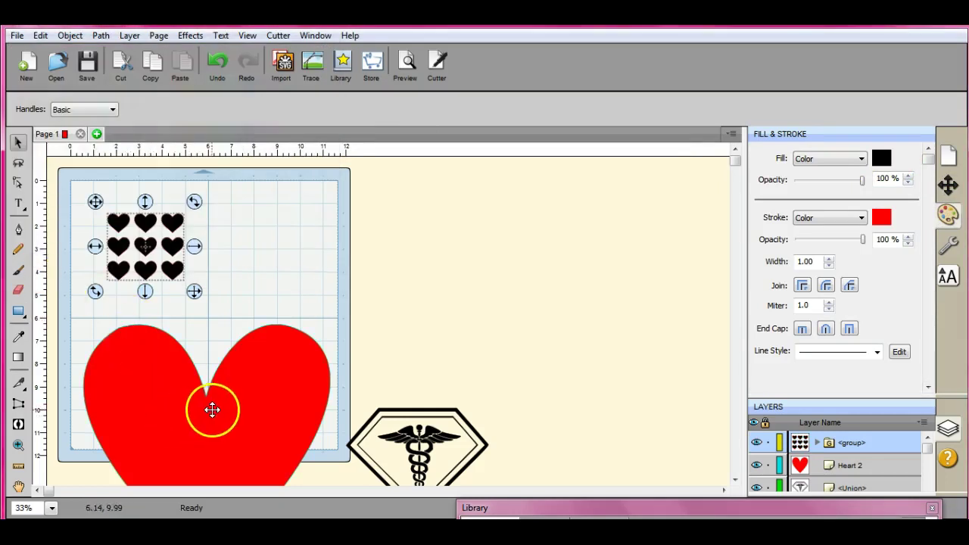
pyautogui.moveTo(212, 407); pyautogui.dragTo(211, 273)
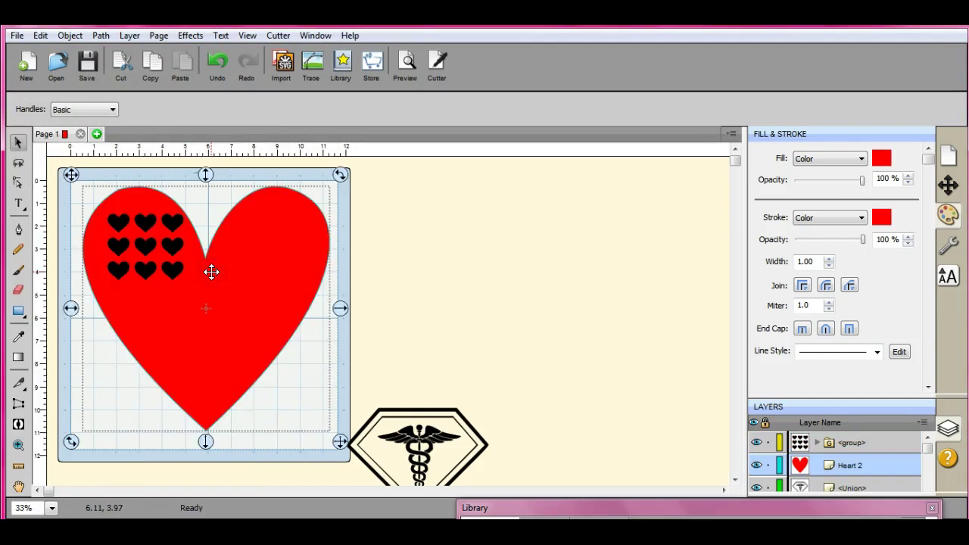
# Select everything on the mat and apply Back Minus Front to punch the small hearts out
pyautogui.click(374, 342)
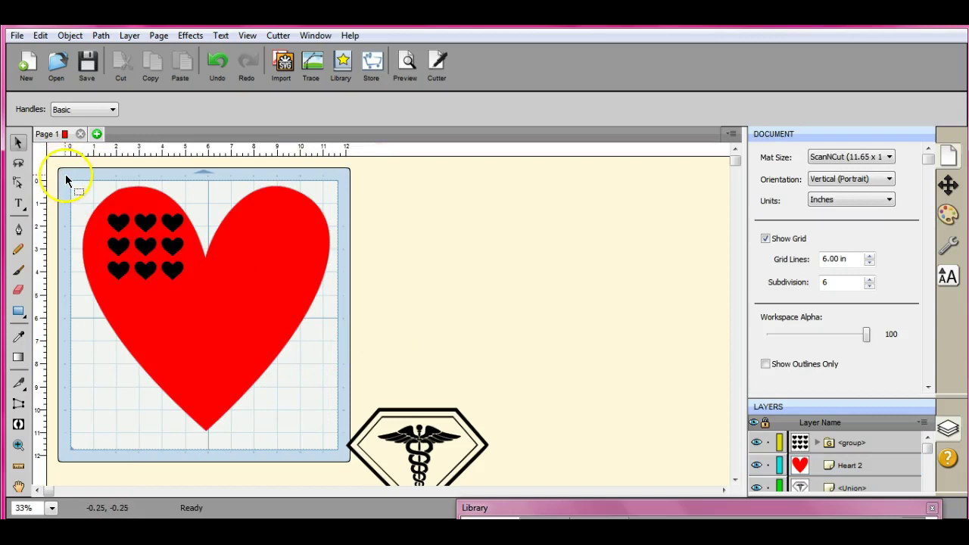
pyautogui.moveTo(66, 180); pyautogui.dragTo(343, 450)
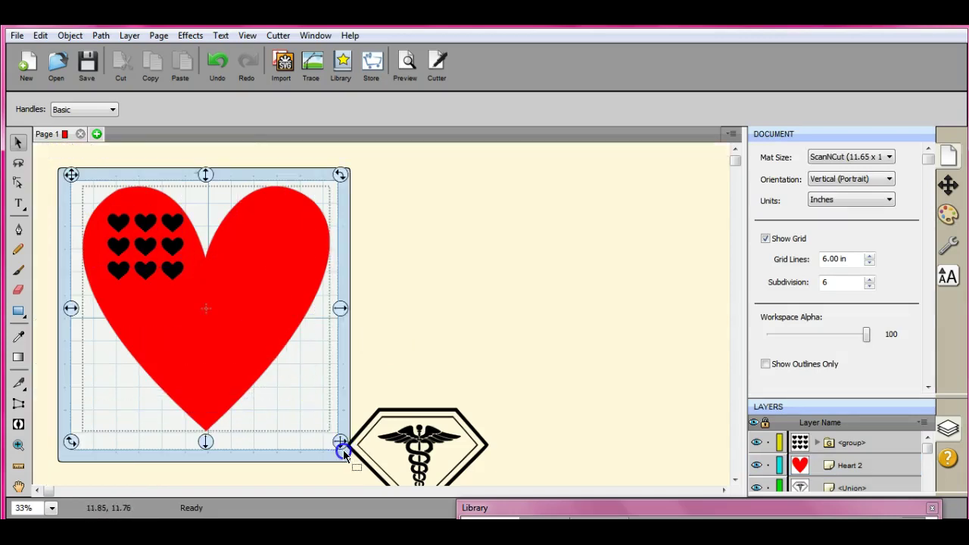
pyautogui.click(101, 36)
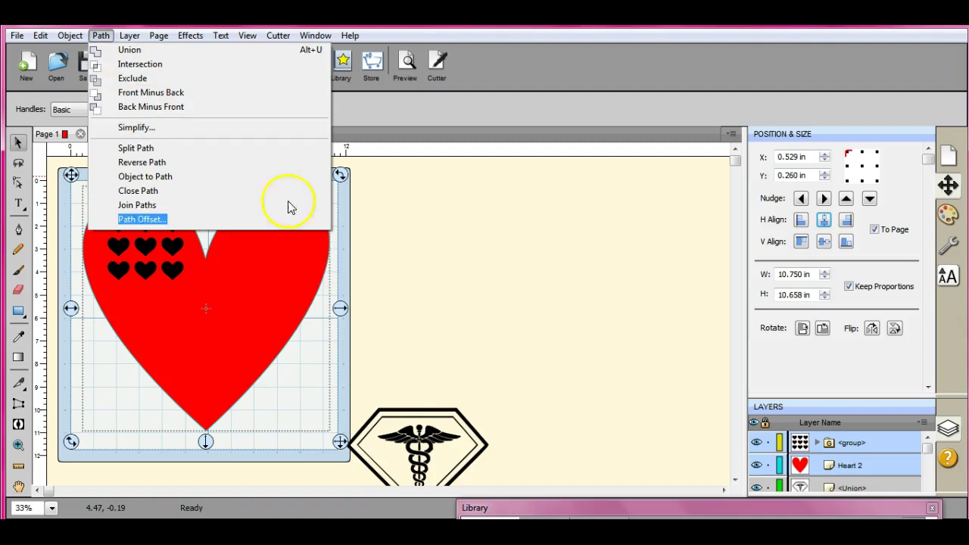
pyautogui.click(152, 107)
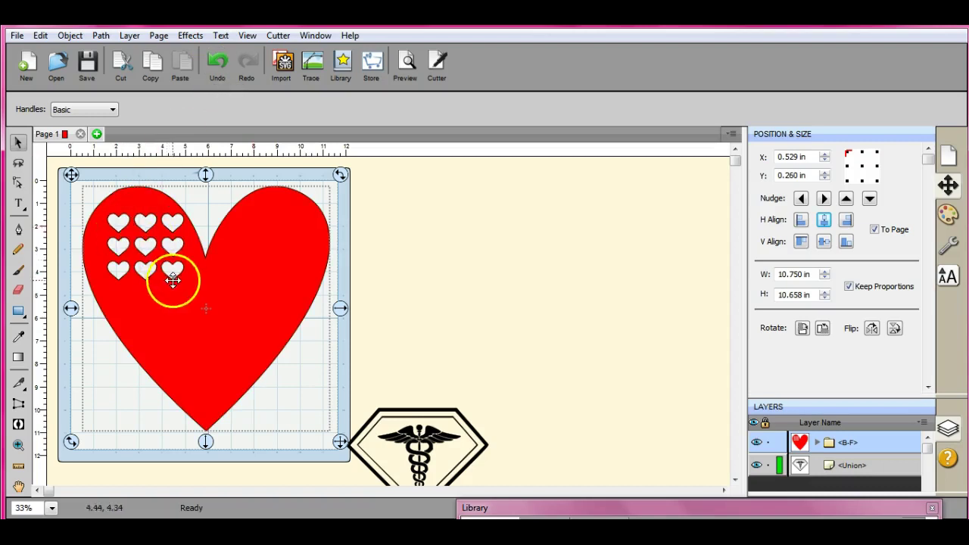
# Undo the cut-out to restore the black hearts on the red heart
pyautogui.click(216, 67)
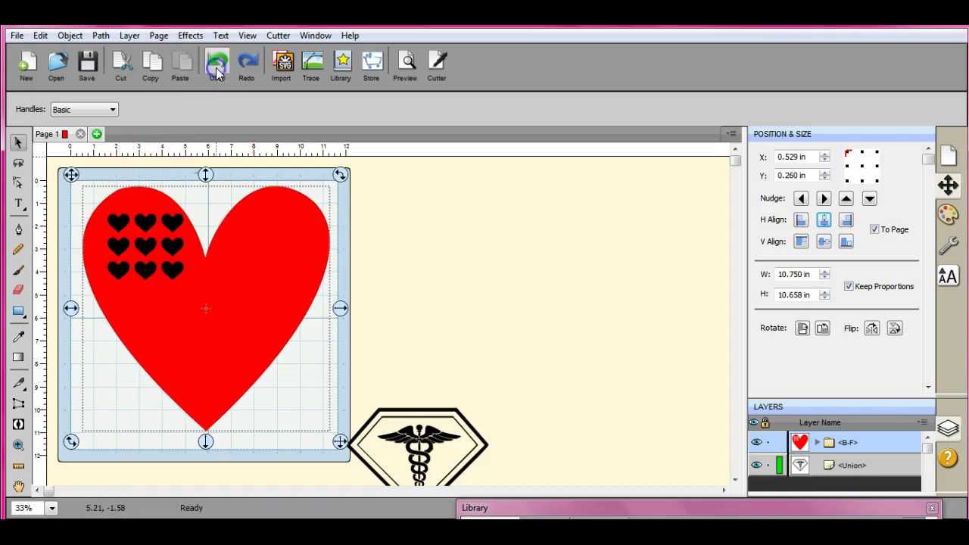
pyautogui.click(66, 38)
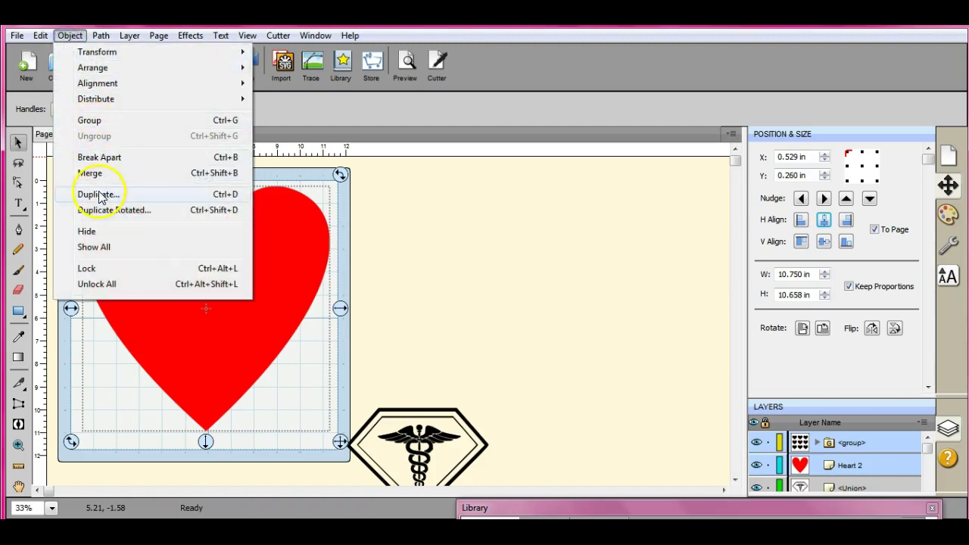
pyautogui.click(417, 218)
pyautogui.click(417, 217)
# Duplicate the black-heart group with 2 columns and move the copy off the mat to the right
pyautogui.click(174, 249)
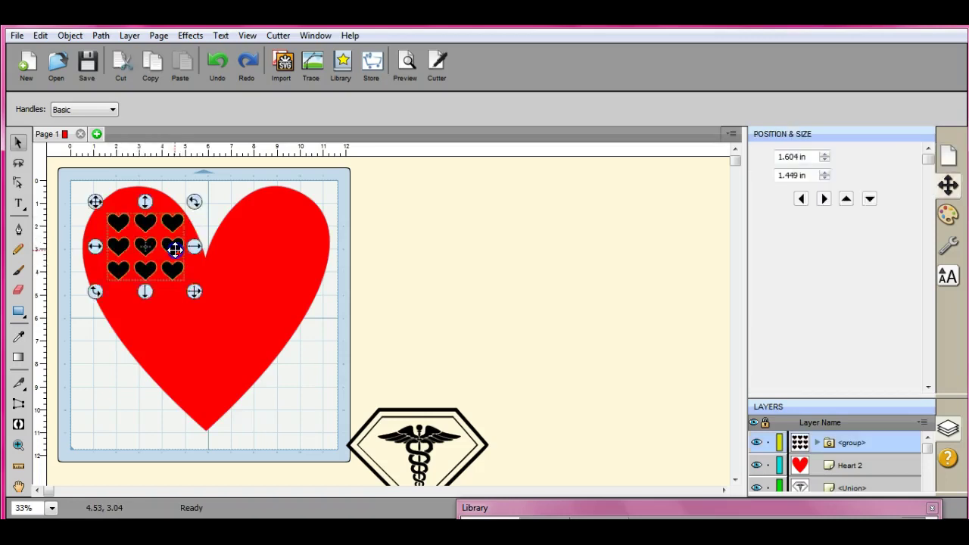
pyautogui.click(71, 42)
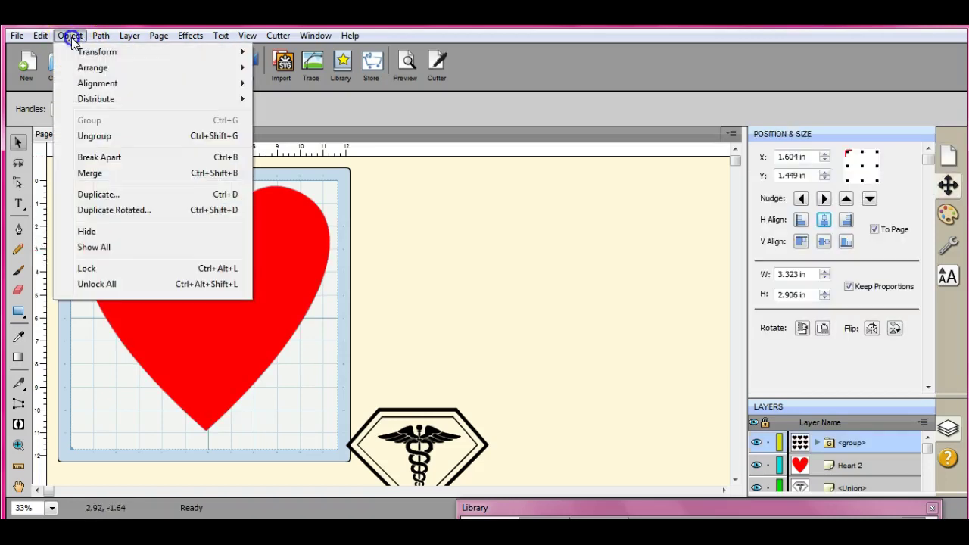
pyautogui.click(91, 194)
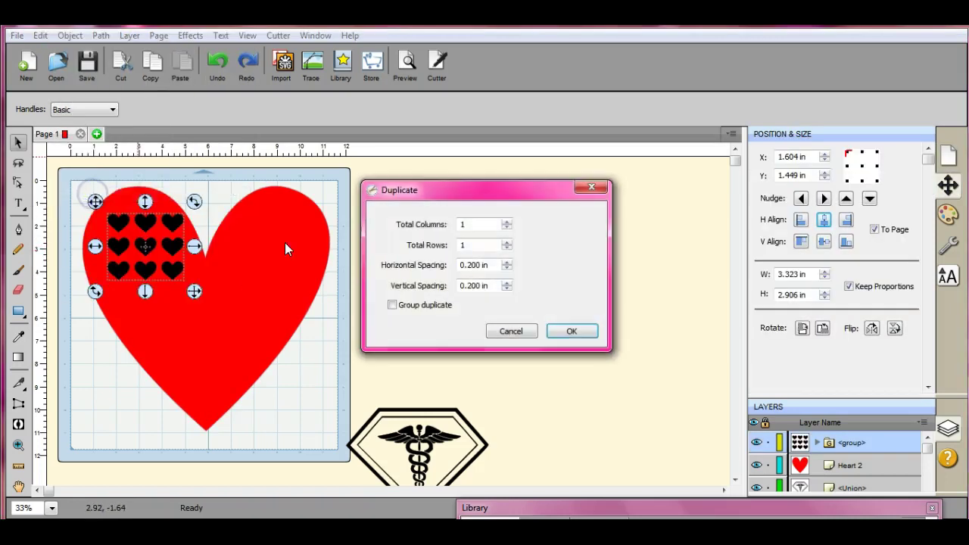
pyautogui.click(507, 221)
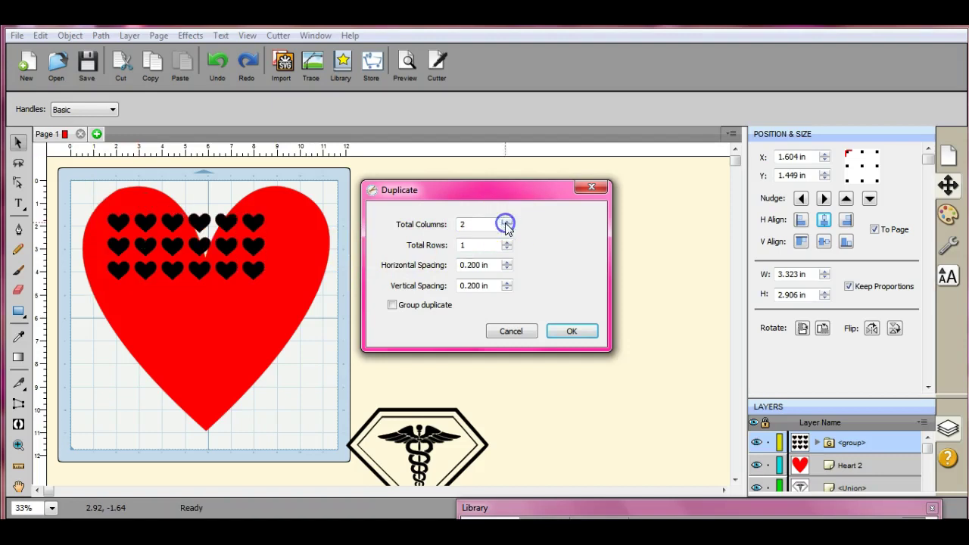
pyautogui.click(577, 334)
pyautogui.moveTo(238, 245); pyautogui.dragTo(530, 262)
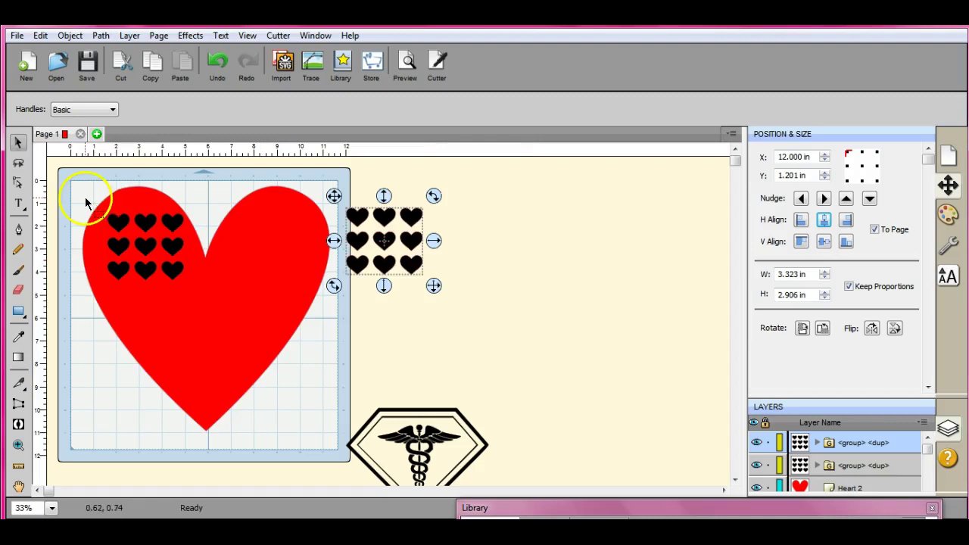
# Select everything on the mat and apply Back Minus Front to cut the hearts out
pyautogui.moveTo(71, 176); pyautogui.dragTo(339, 465)
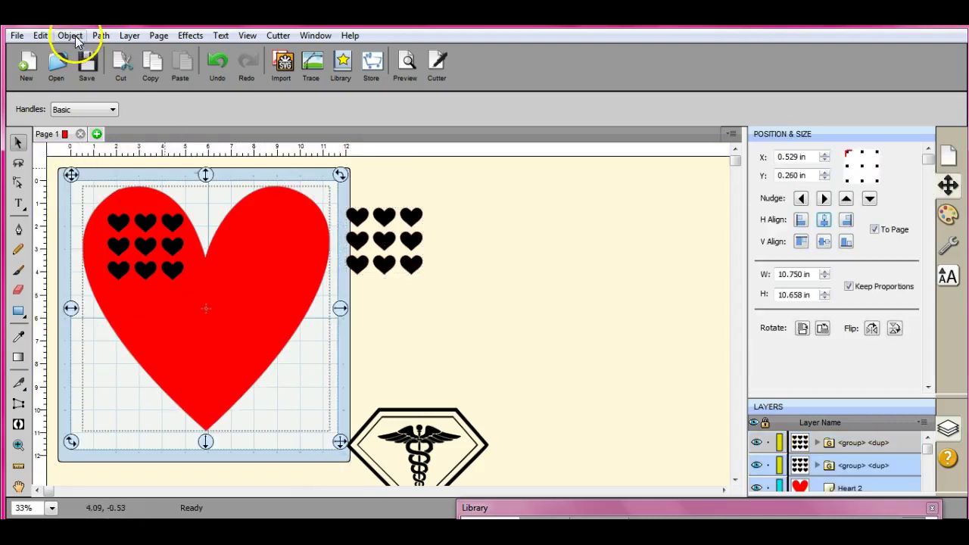
pyautogui.click(99, 36)
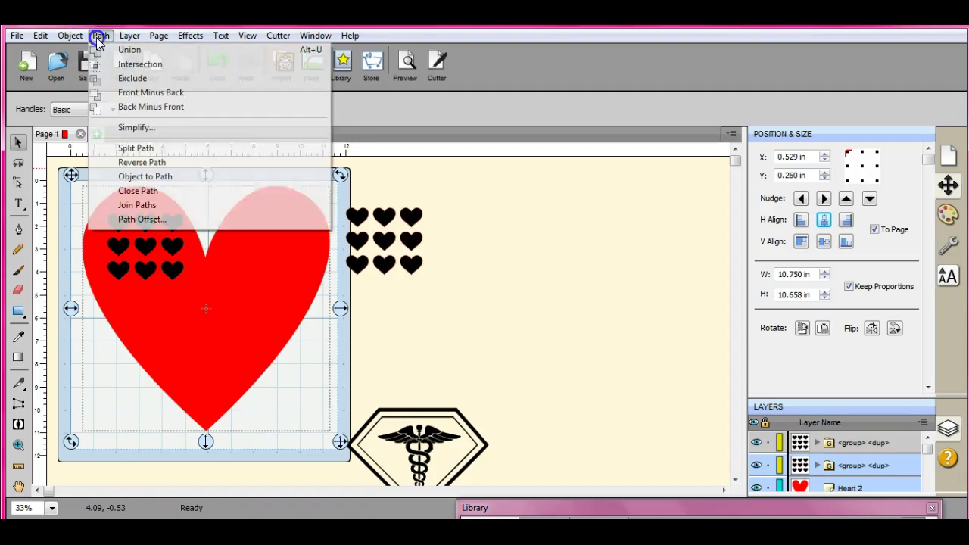
pyautogui.click(133, 109)
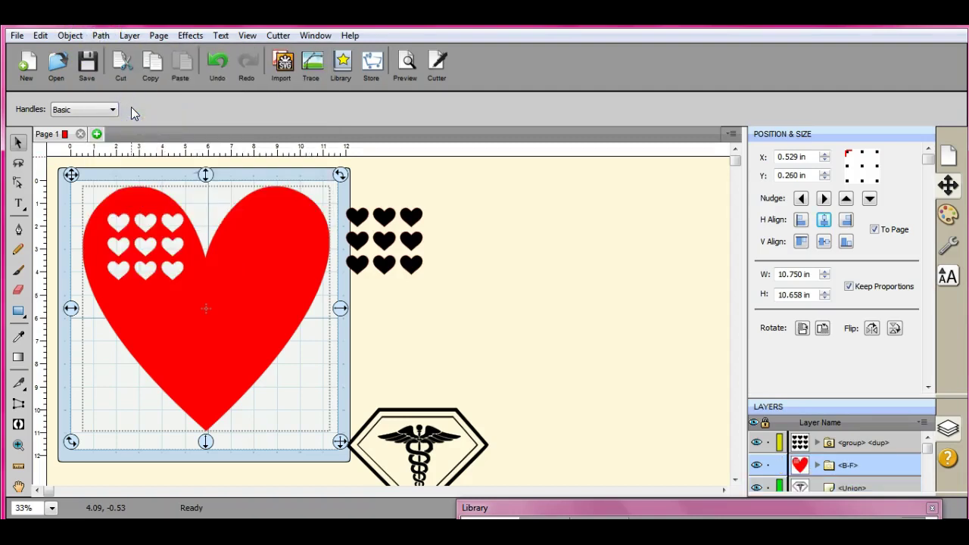
# Move the spare black hearts onto the red heart and slide the hearts across the mat
pyautogui.click(388, 240)
pyautogui.moveTo(331, 239); pyautogui.dragTo(176, 256)
pyautogui.click(366, 273)
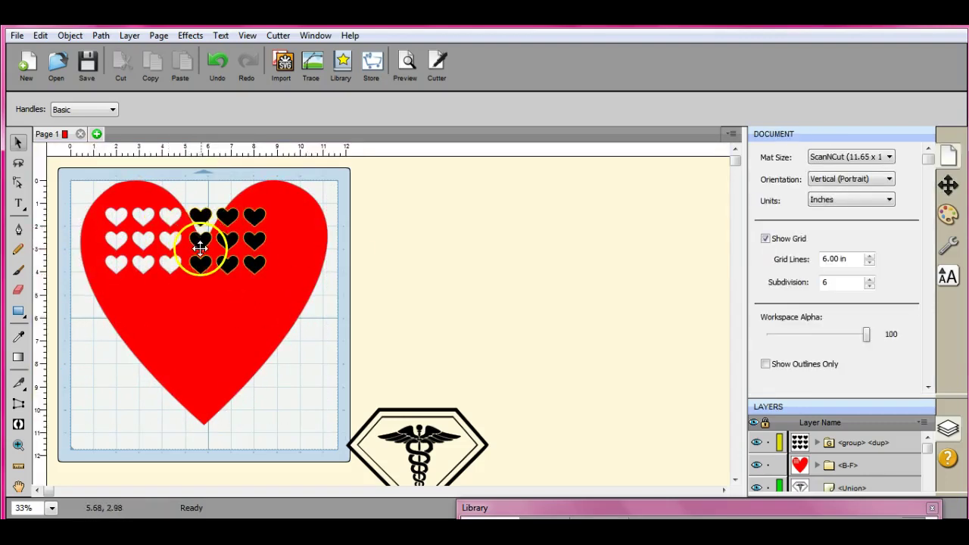
pyautogui.moveTo(200, 240); pyautogui.dragTo(418, 283)
# Undo those moves and the Back Minus Front cut, restoring black hearts on the solid red heart
pyautogui.click(216, 67)
pyautogui.click(218, 65)
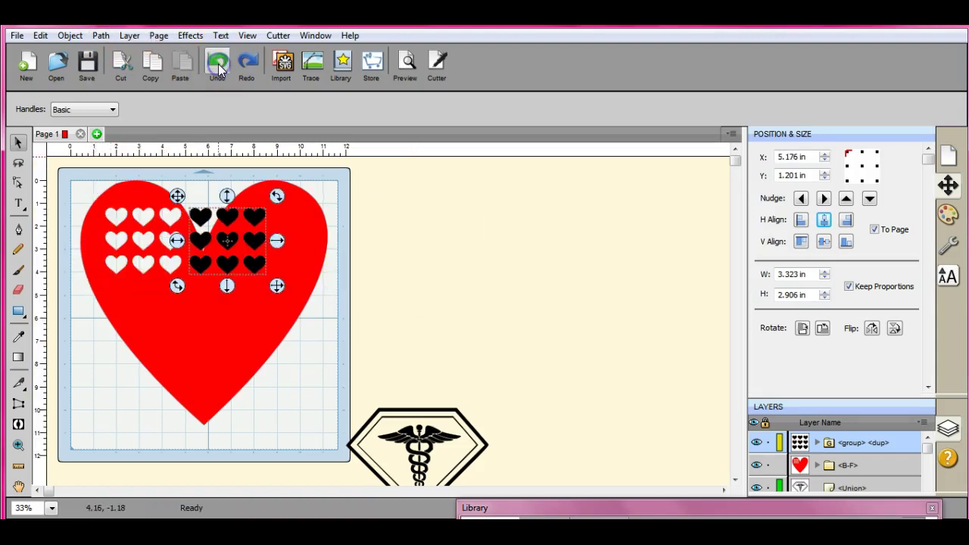
pyautogui.click(218, 65)
pyautogui.click(218, 65)
pyautogui.click(218, 65)
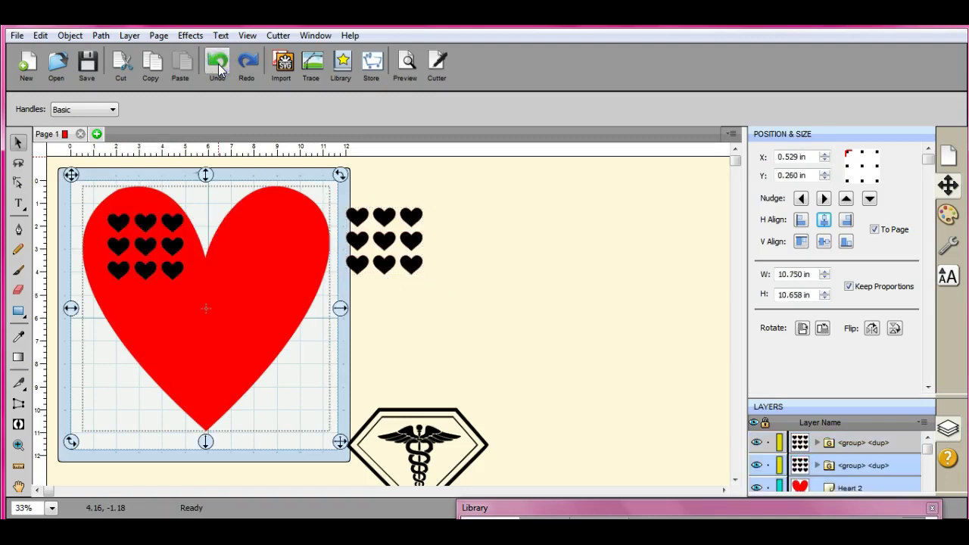
pyautogui.click(416, 203)
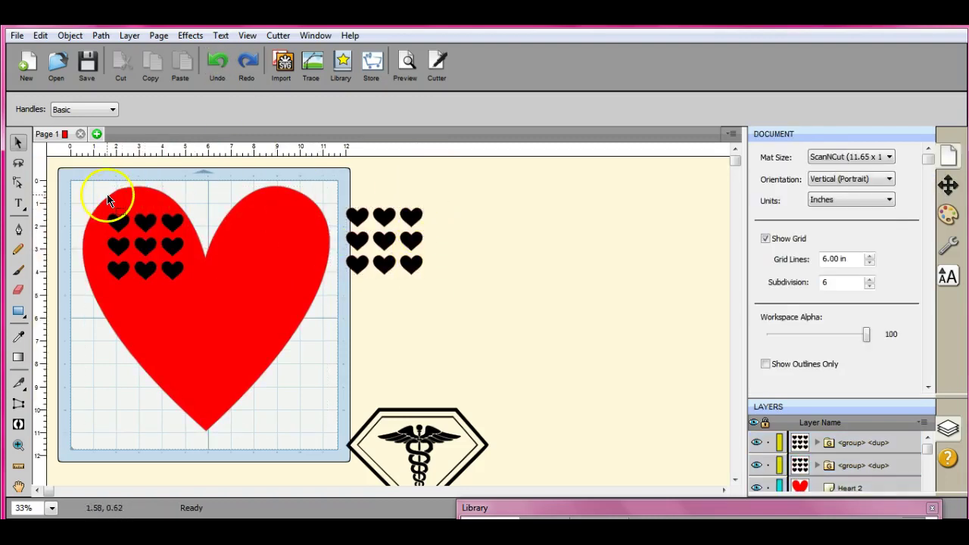
pyautogui.moveTo(72, 179); pyautogui.dragTo(336, 444)
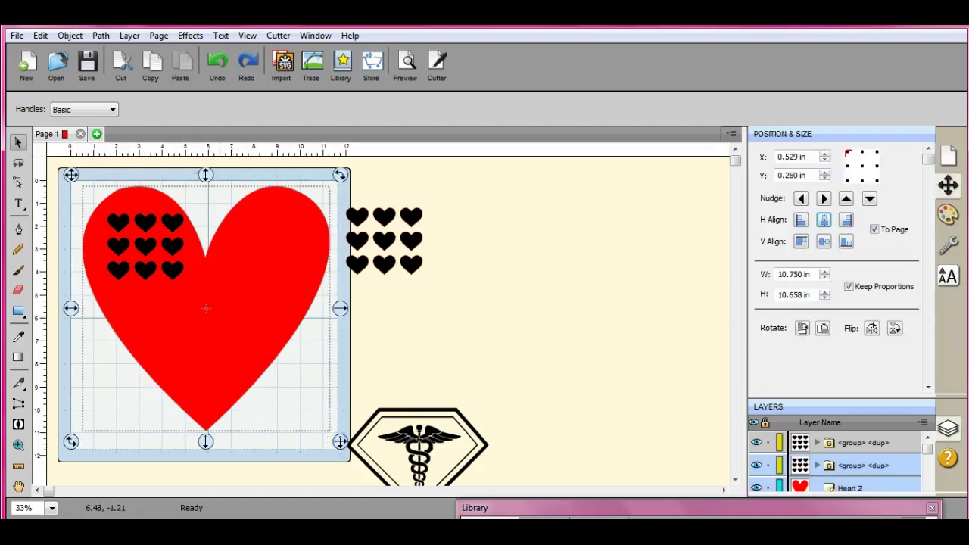
pyautogui.click(97, 37)
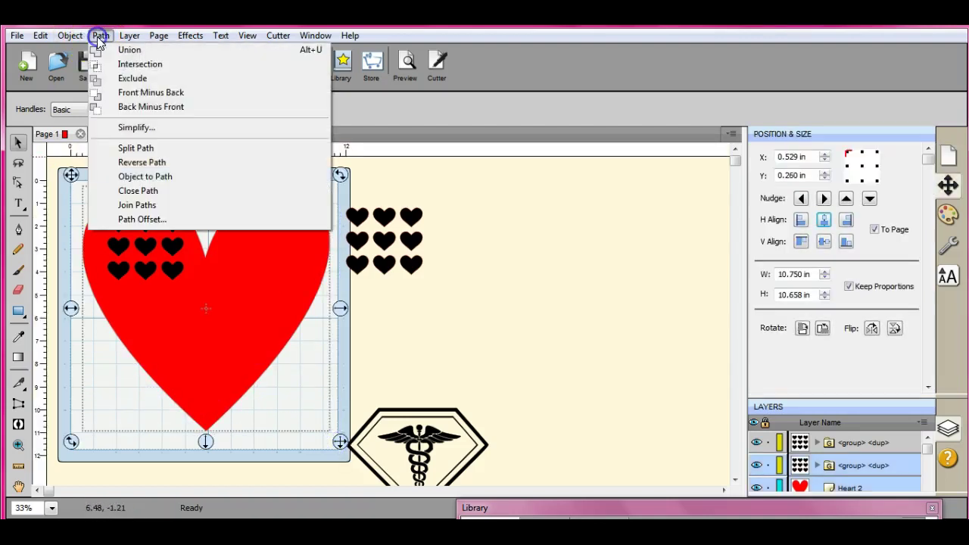
pyautogui.click(126, 80)
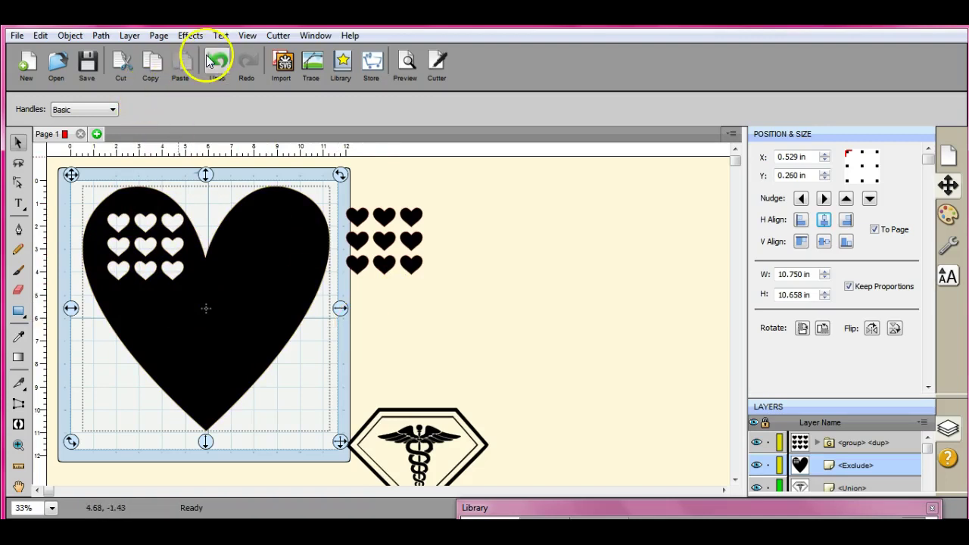
# Undo the previous path operation and deselect the red heart
pyautogui.click(102, 36)
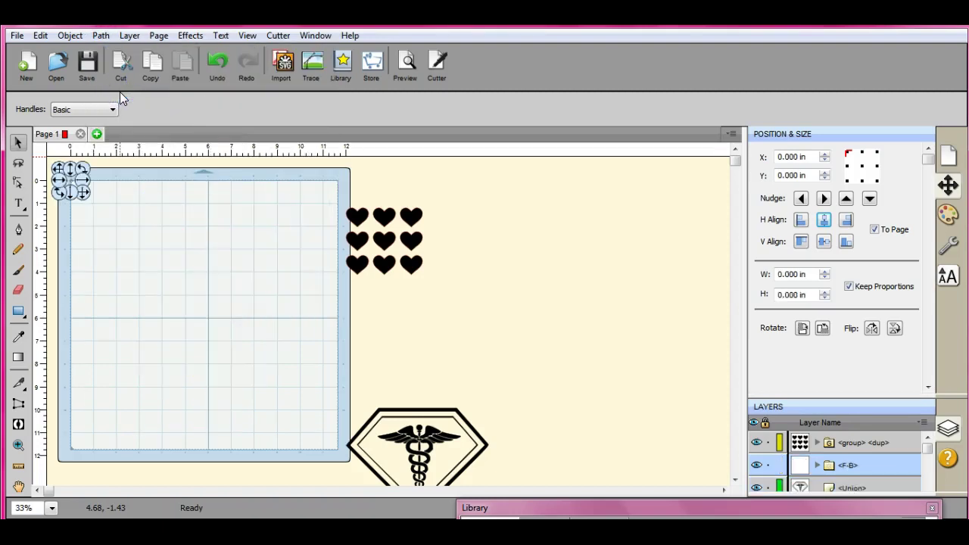
pyautogui.click(218, 62)
pyautogui.click(186, 213)
pyautogui.click(413, 301)
# Send the black-heart group to the back, behind the red heart
pyautogui.click(171, 245)
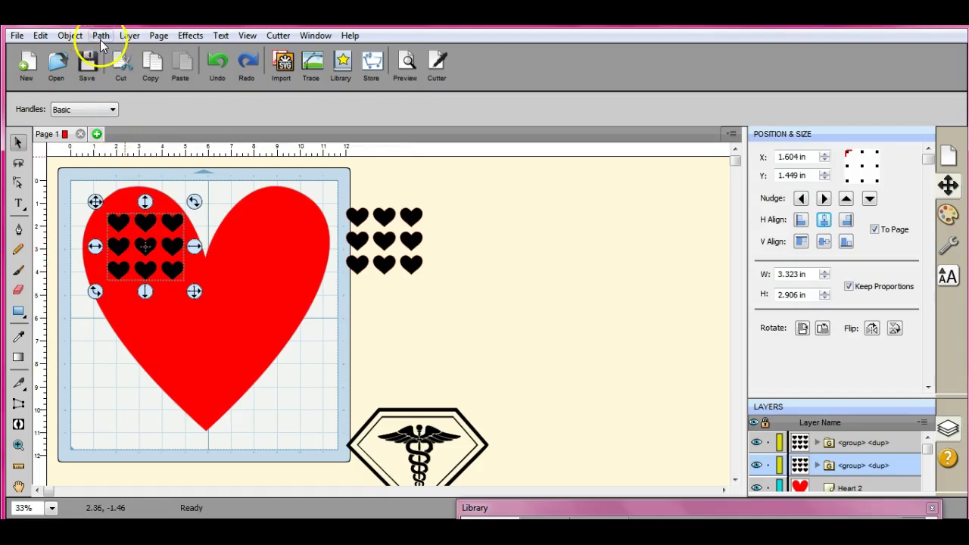
pyautogui.click(74, 35)
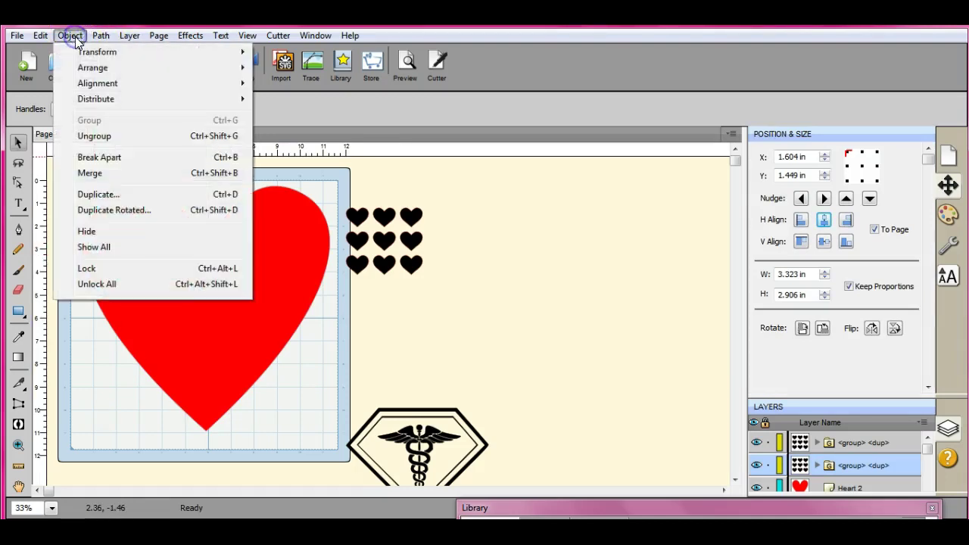
pyautogui.moveTo(219, 67)
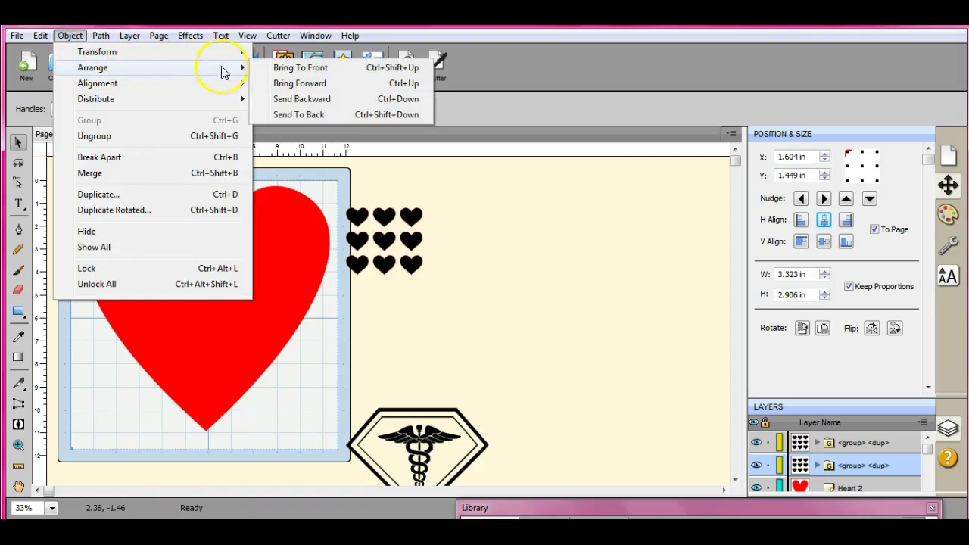
pyautogui.click(282, 115)
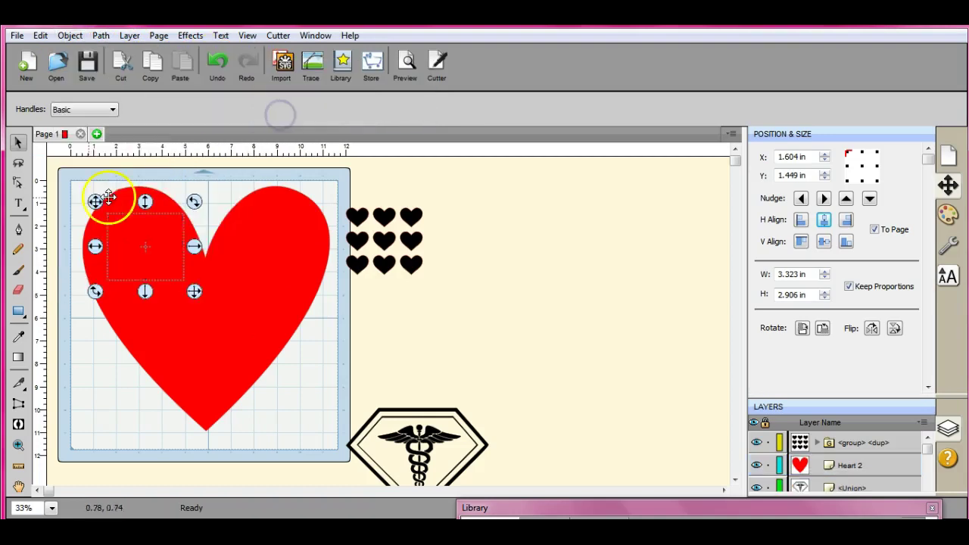
# Select everything, try Front Minus Back to subtract the hidden hearts, then undo it
pyautogui.moveTo(68, 174); pyautogui.dragTo(337, 458)
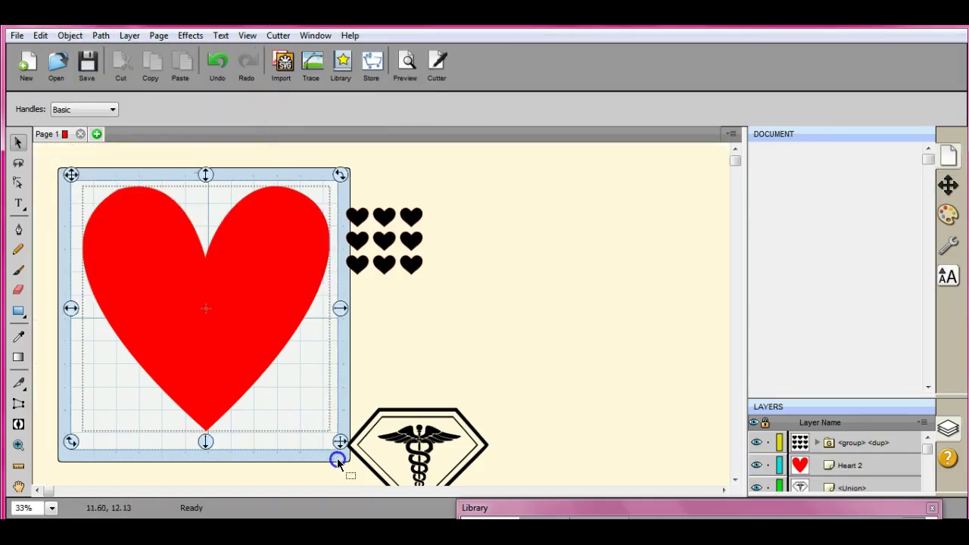
pyautogui.click(100, 36)
pyautogui.click(134, 92)
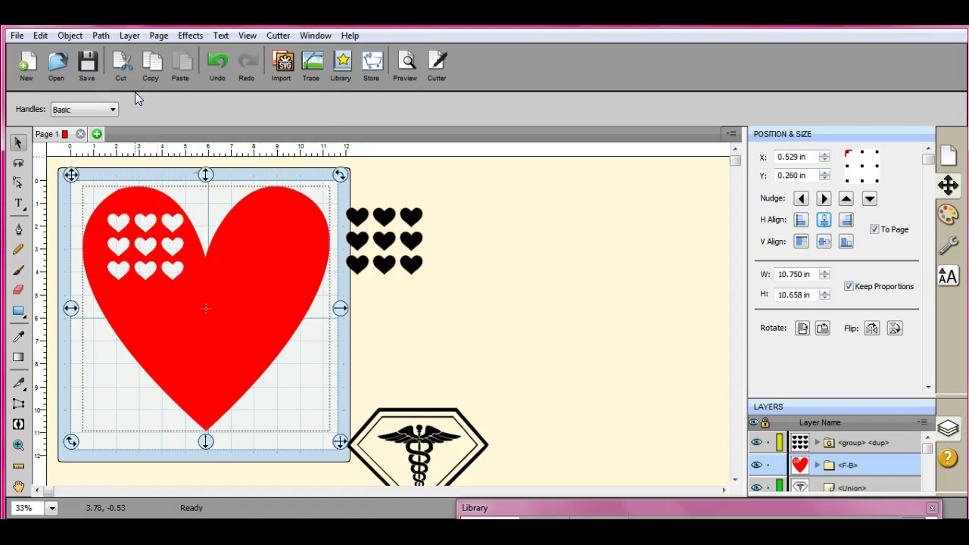
pyautogui.click(209, 66)
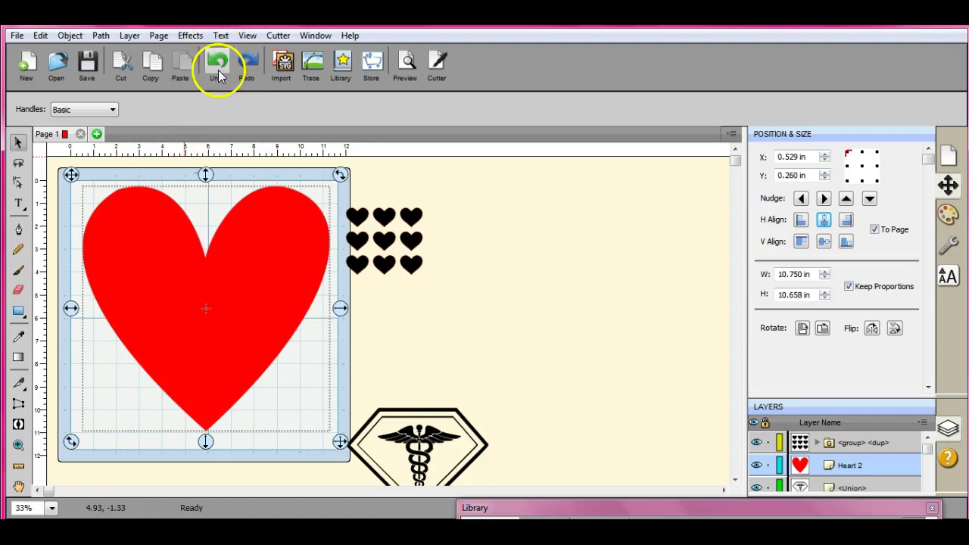
# Move the solid red heart down to Y 3.672 in and select the uncovered black-heart group
pyautogui.click(144, 161)
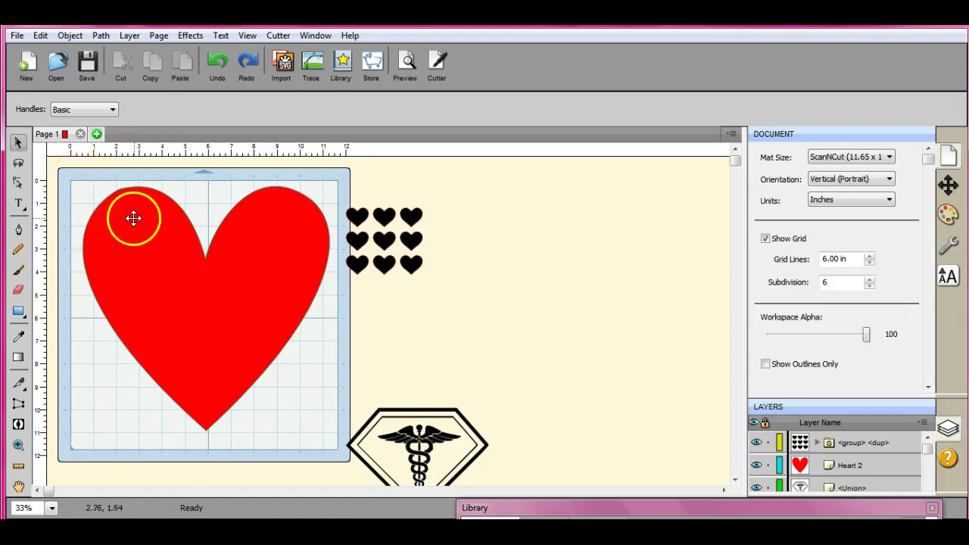
pyautogui.moveTo(144, 199); pyautogui.dragTo(139, 273)
pyautogui.click(139, 272)
pyautogui.click(172, 218)
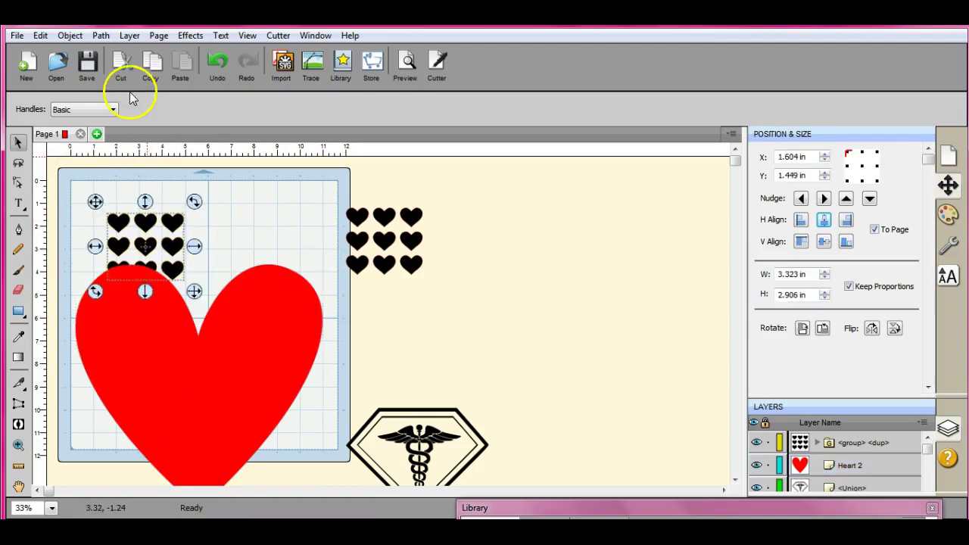
# Bring the black hearts grid to the front and drag the red heart back up to the mat's top
pyautogui.click(76, 36)
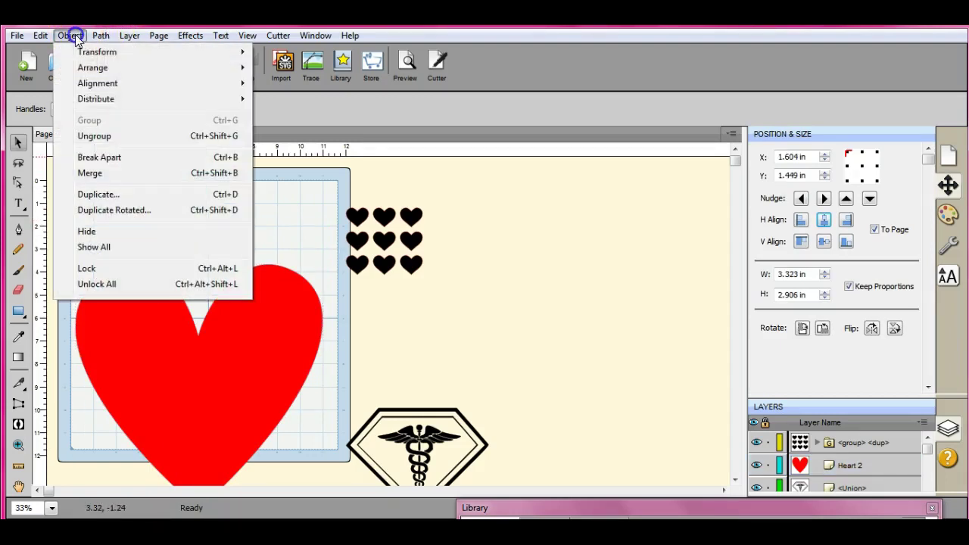
pyautogui.moveTo(130, 67)
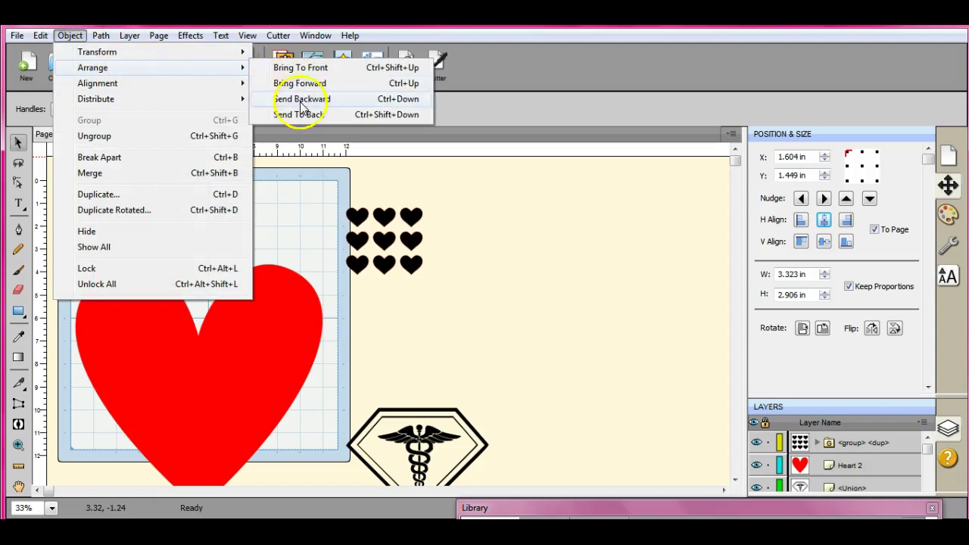
pyautogui.click(299, 68)
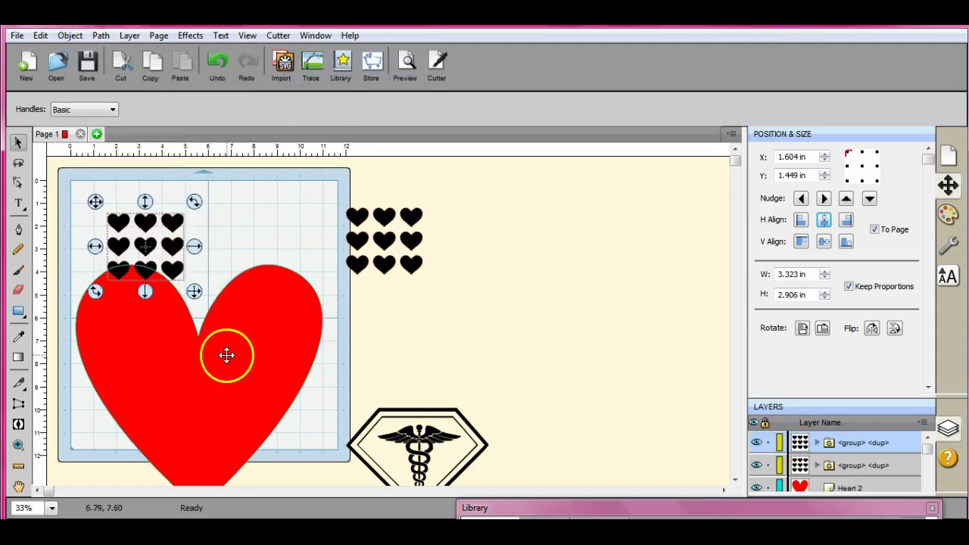
pyautogui.moveTo(225, 353); pyautogui.dragTo(235, 274)
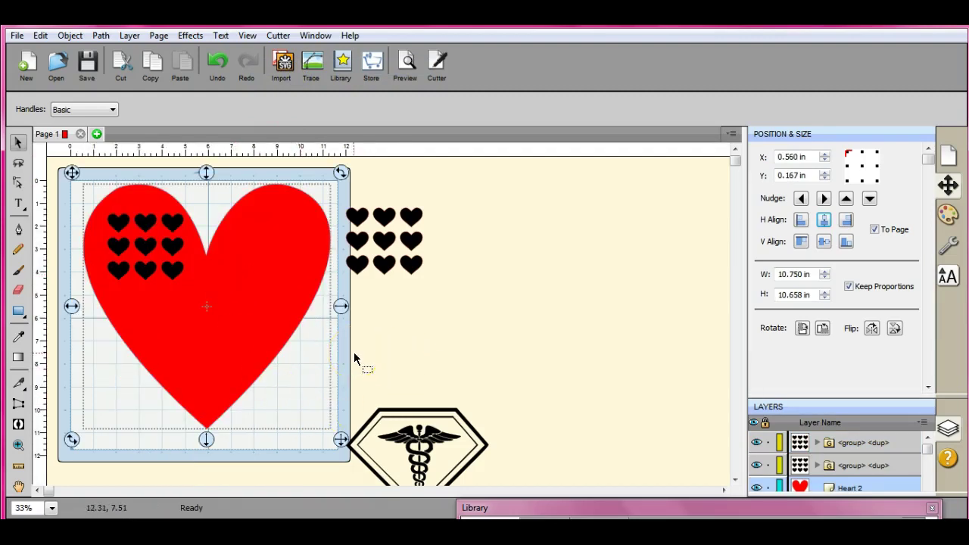
# Select both the red heart and the hearts grid and apply Path > Intersection
pyautogui.click(100, 35)
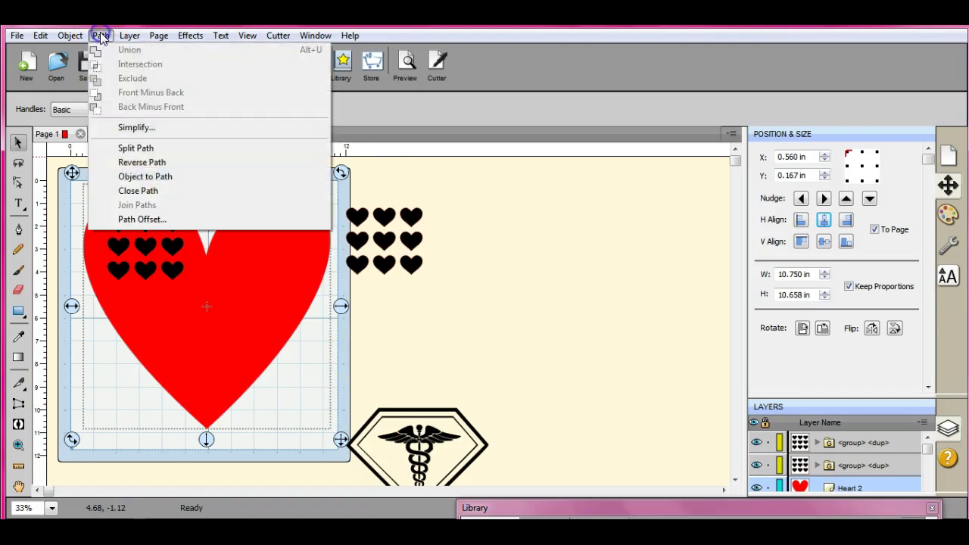
pyautogui.click(396, 150)
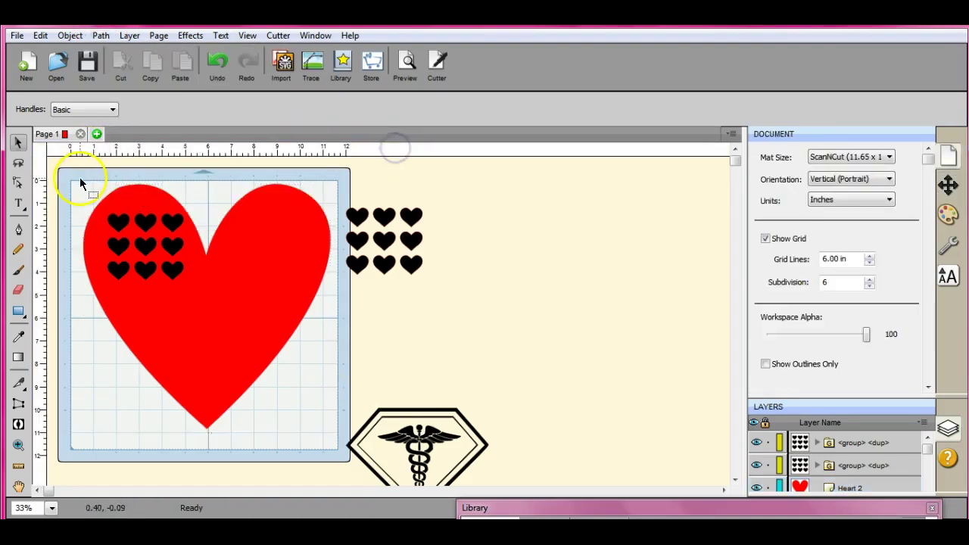
pyautogui.moveTo(63, 176); pyautogui.dragTo(336, 447)
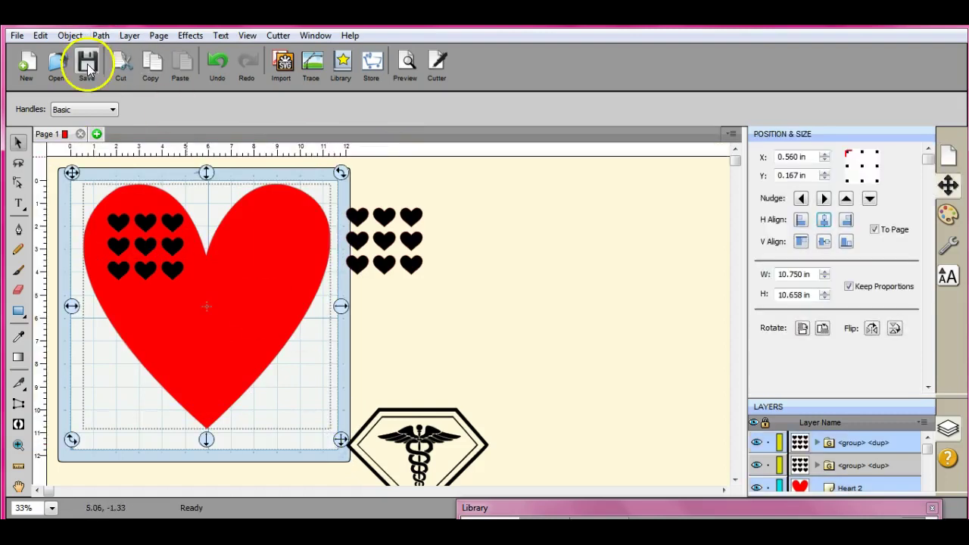
pyautogui.click(104, 36)
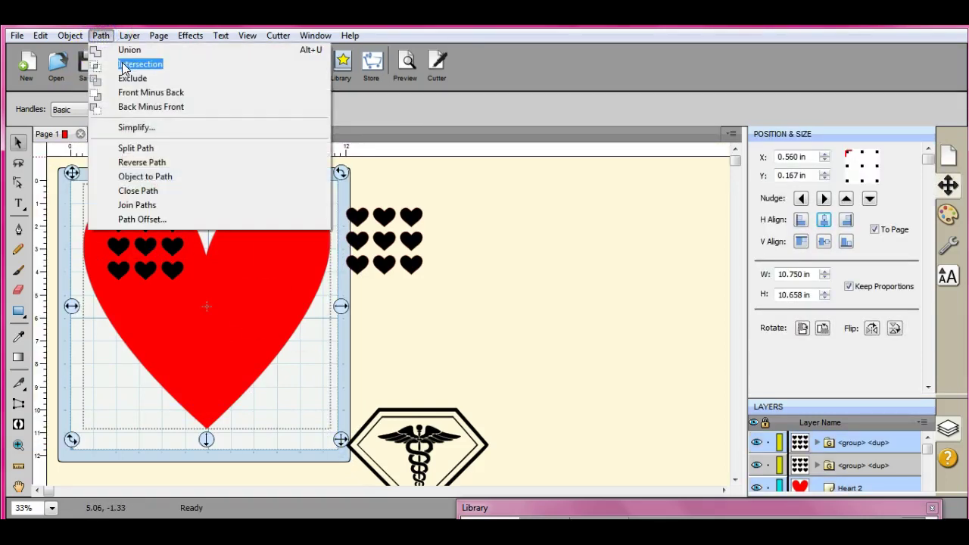
pyautogui.click(122, 64)
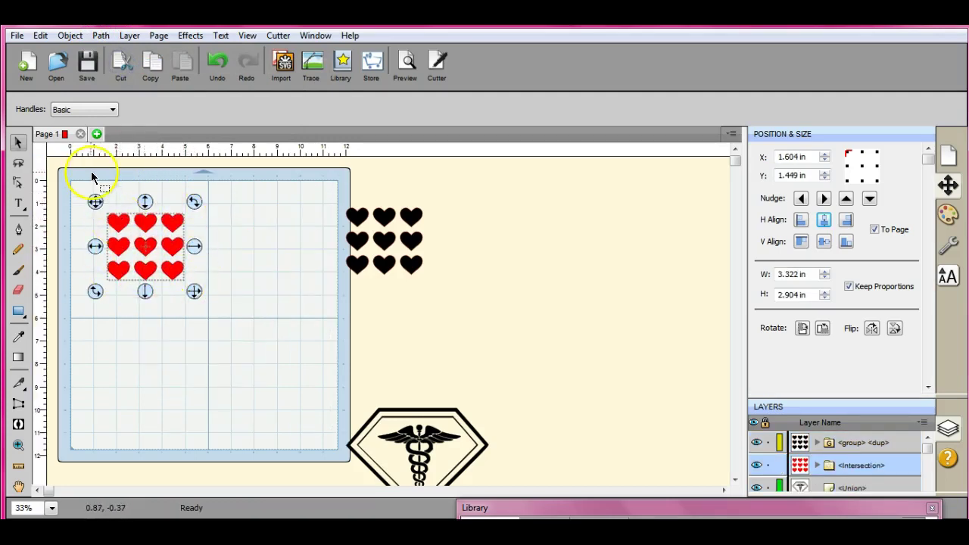
# Nudge the intersected grid, then undo back to the red heart with nine black hearts at Y 0.167 in
pyautogui.click(91, 174)
pyautogui.moveTo(117, 220)
pyautogui.mouseDown()
pyautogui.moveTo(156, 222)
pyautogui.moveTo(118, 219)
pyautogui.mouseUp()
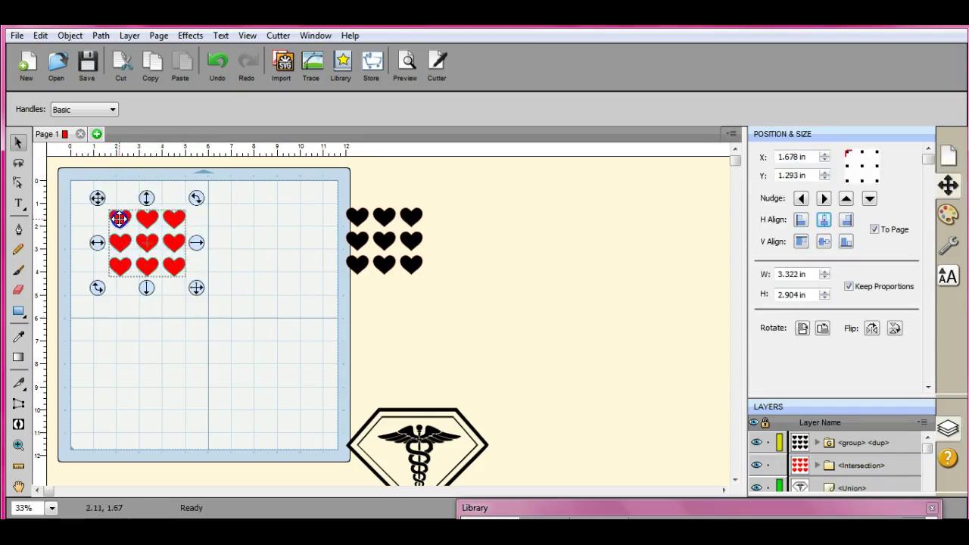
pyautogui.click(216, 64)
pyautogui.click(216, 65)
pyautogui.click(213, 59)
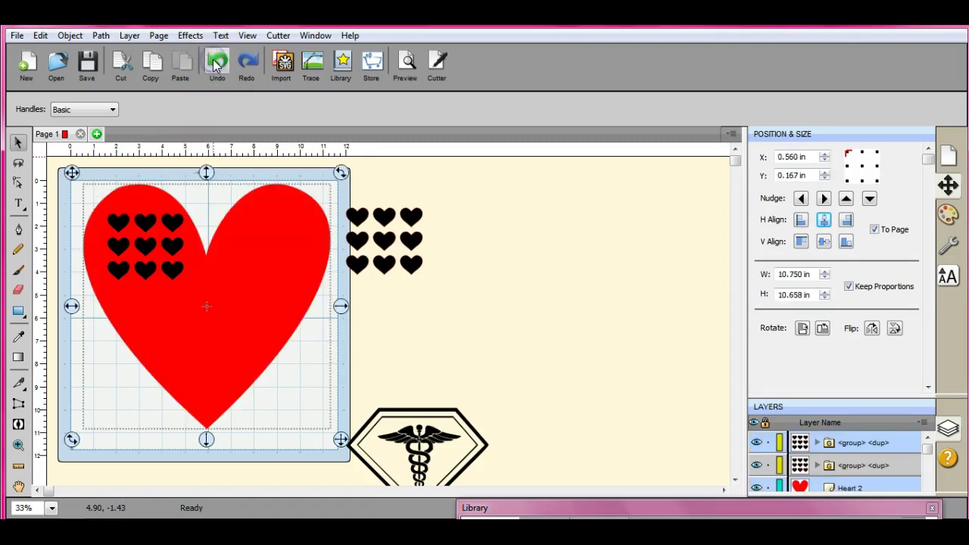
# Apply Path > Union to merge the nine black hearts into the red heart as one solid shape
pyautogui.click(101, 36)
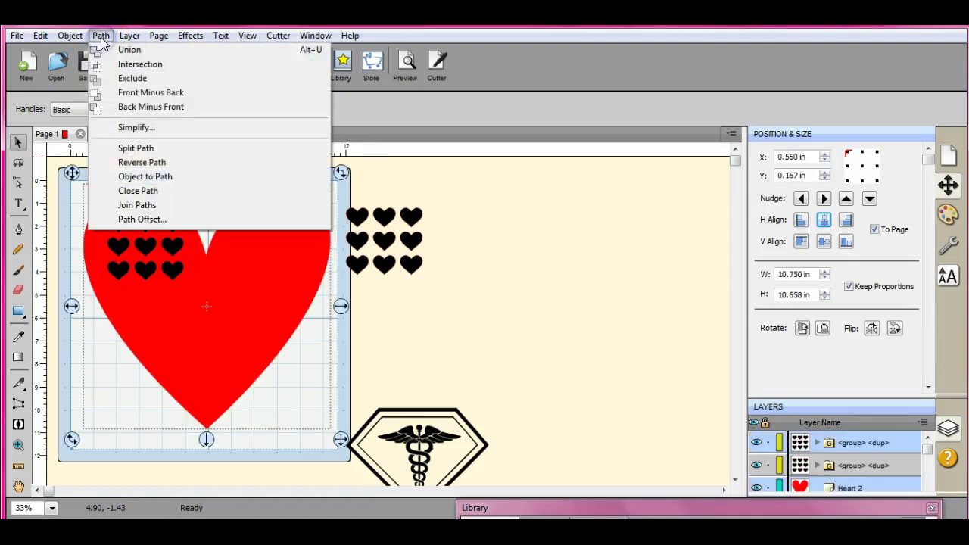
pyautogui.click(127, 51)
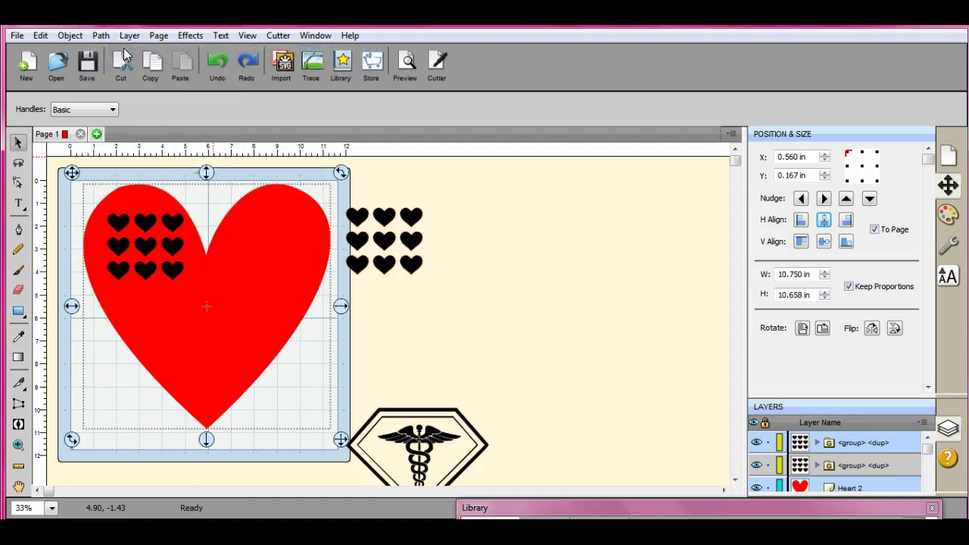
pyautogui.click(181, 275)
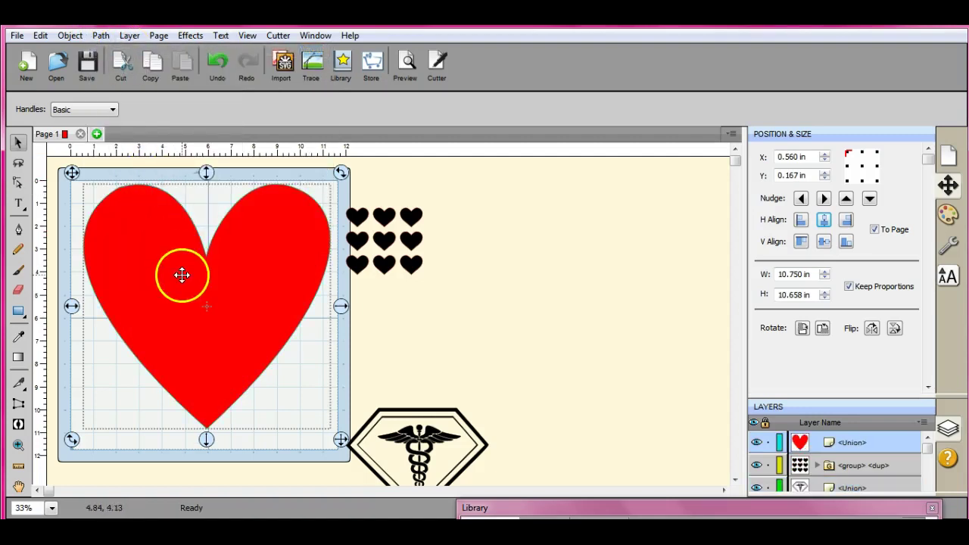
pyautogui.click(103, 35)
pyautogui.click(125, 36)
pyautogui.moveTo(101, 35)
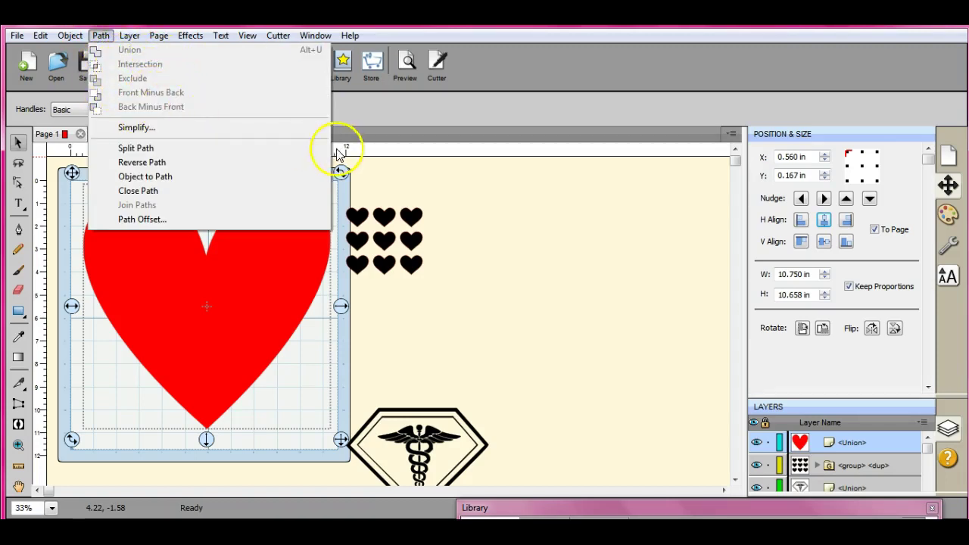
pyautogui.click(382, 169)
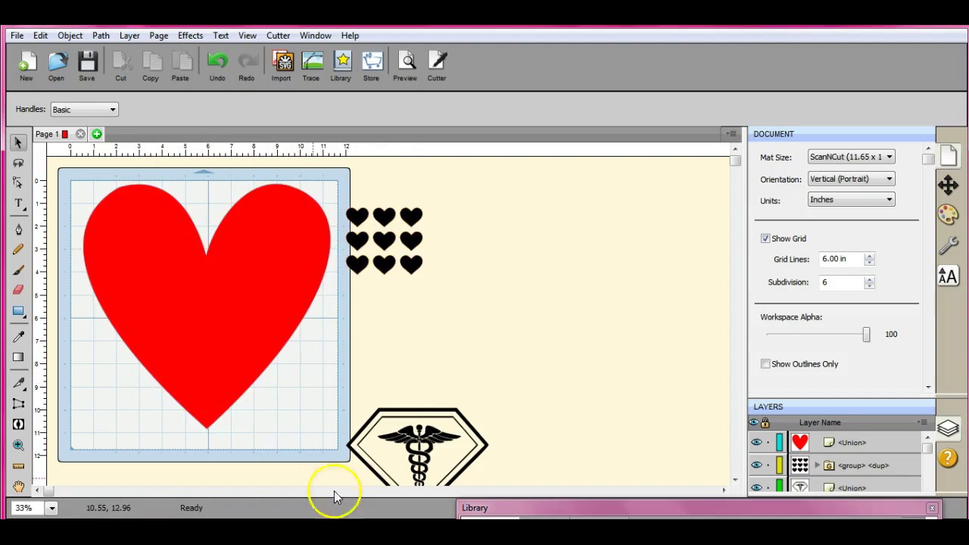
# Drag the merged red heart off the mat to the right
pyautogui.click(221, 334)
pyautogui.moveTo(220, 334); pyautogui.dragTo(697, 453)
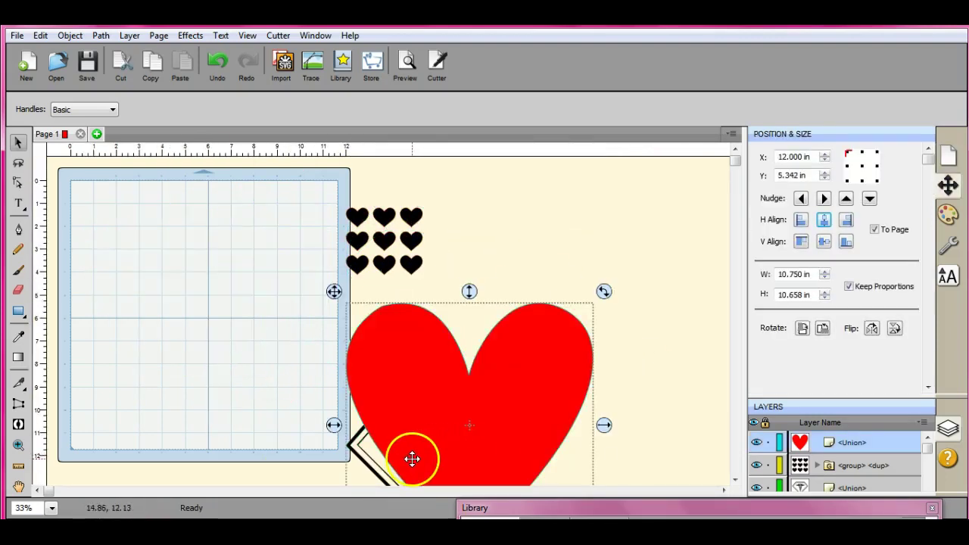
pyautogui.click(292, 471)
# Move the caduceus onto the diamond badge at the mat's upper-left, centred at X 0.959, Y 0.689 in
pyautogui.moveTo(371, 469); pyautogui.dragTo(104, 387)
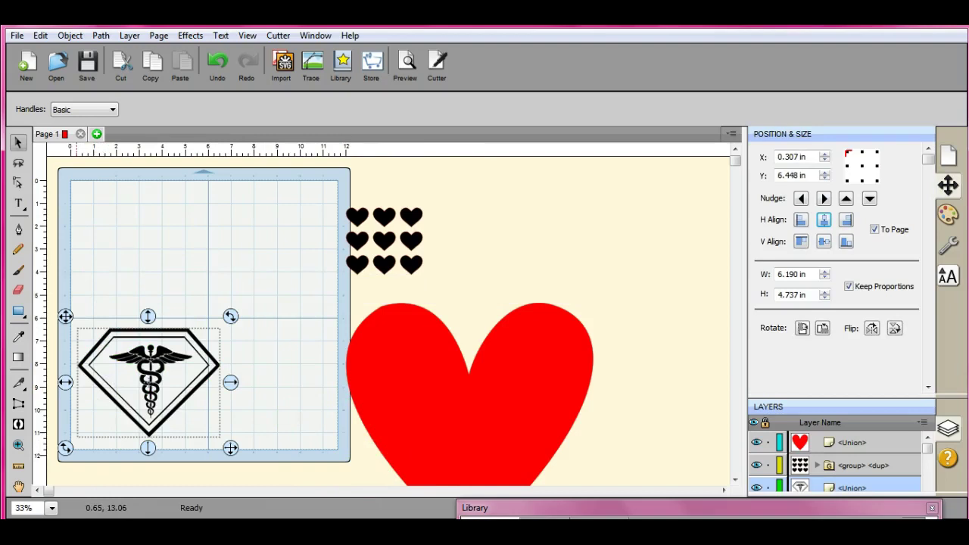
pyautogui.click(117, 274)
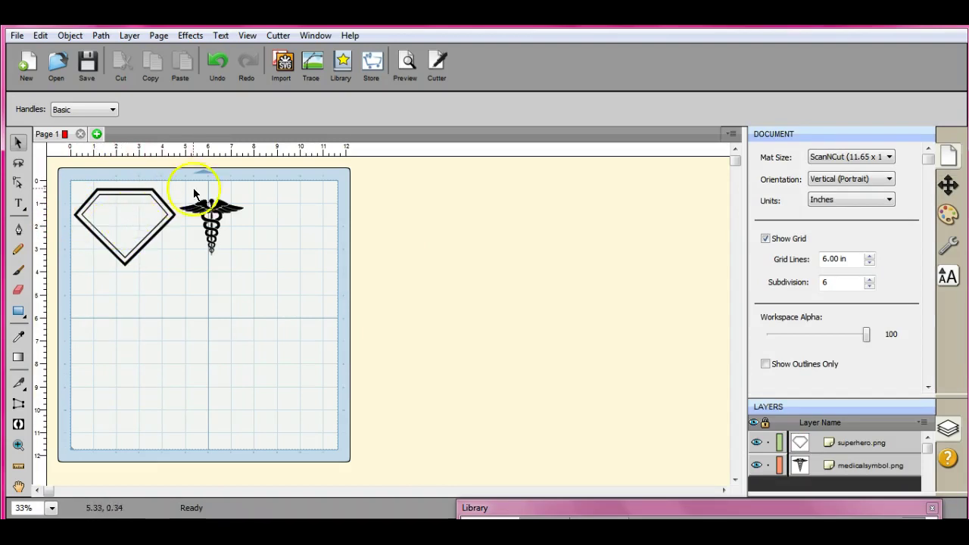
pyautogui.moveTo(214, 217); pyautogui.dragTo(128, 212)
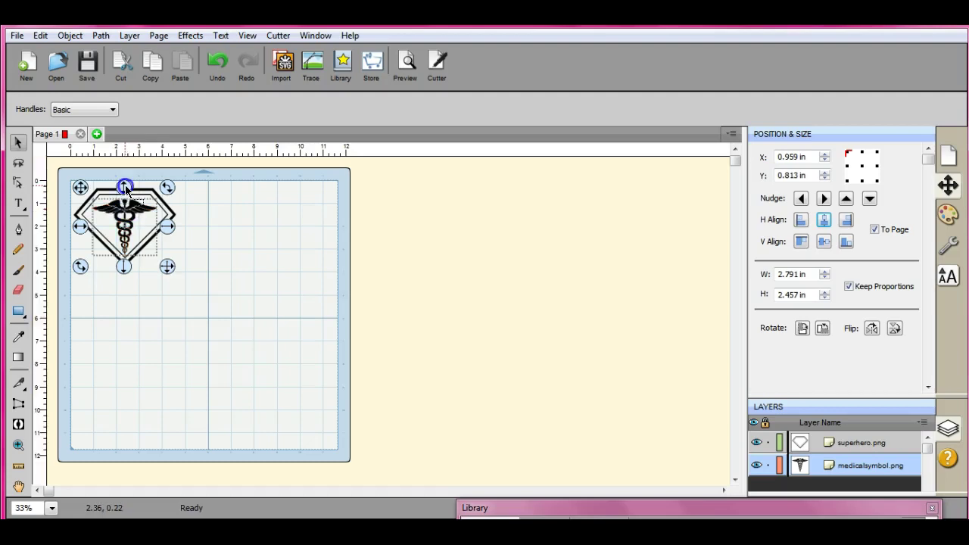
pyautogui.click(125, 185)
pyautogui.click(125, 184)
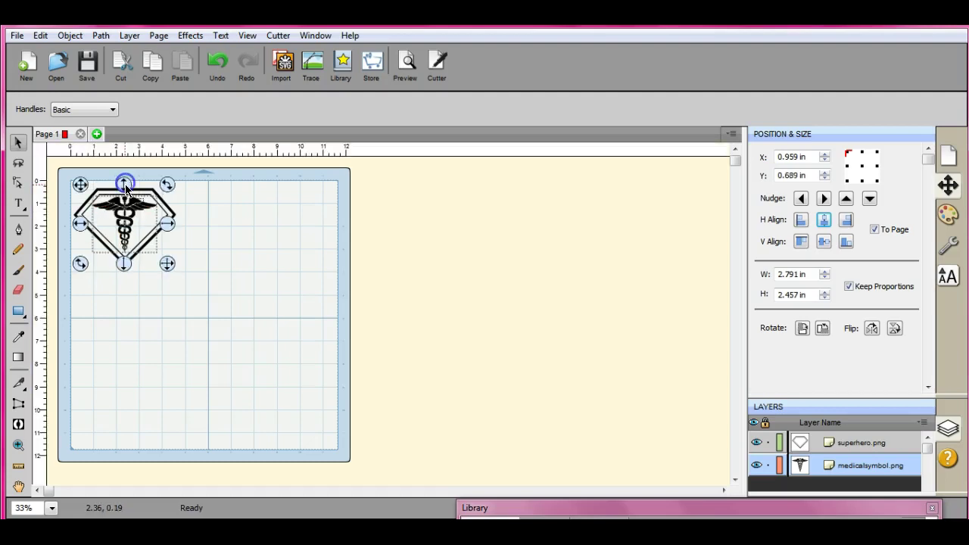
pyautogui.click(205, 331)
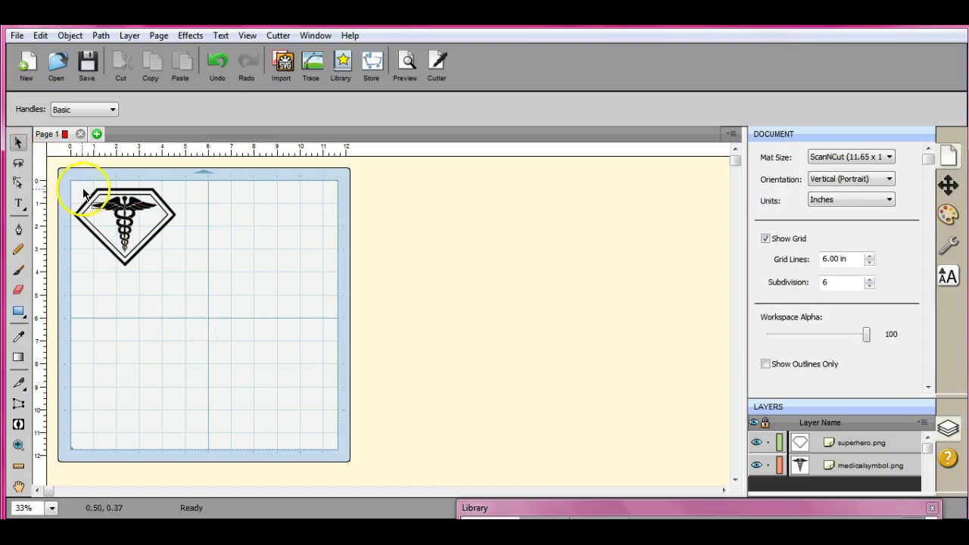
# Select the badge and caduceus together and apply Path > Union, giving one 4.437 × 3.396 in shape
pyautogui.moveTo(73, 183); pyautogui.dragTo(205, 288)
pyautogui.click(100, 35)
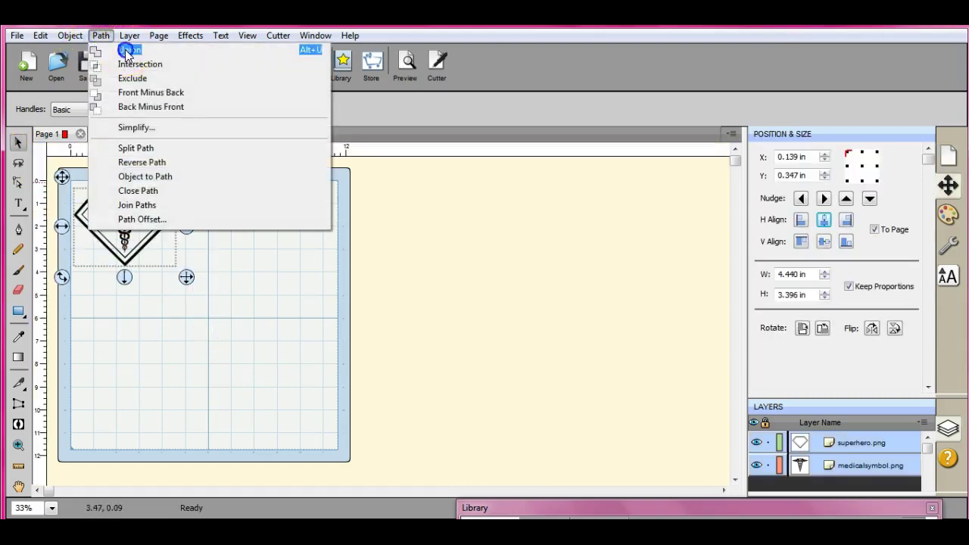
pyautogui.click(130, 48)
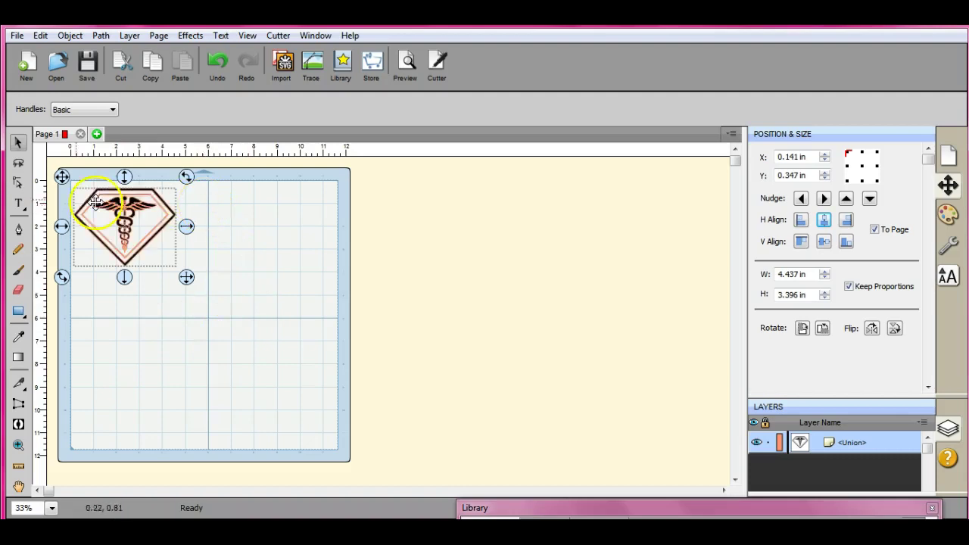
pyautogui.click(146, 225)
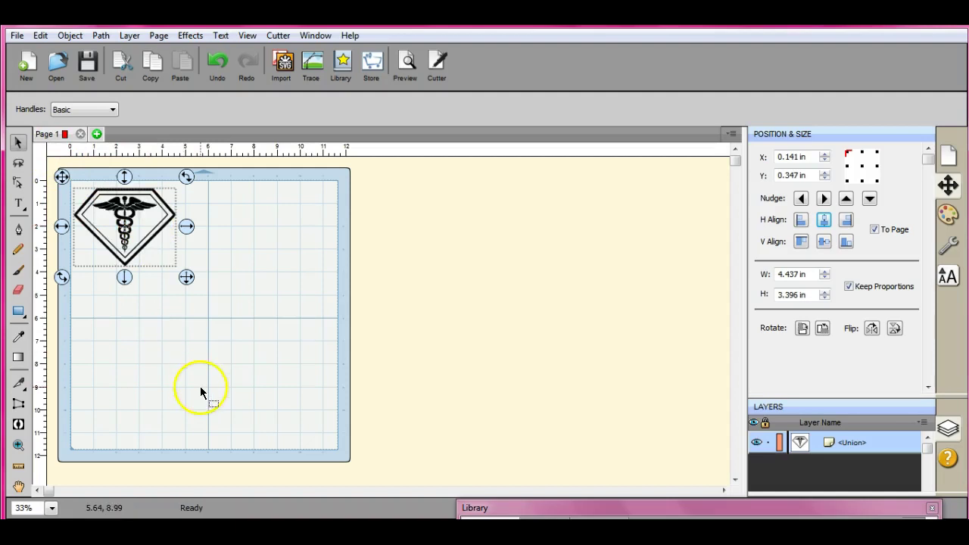